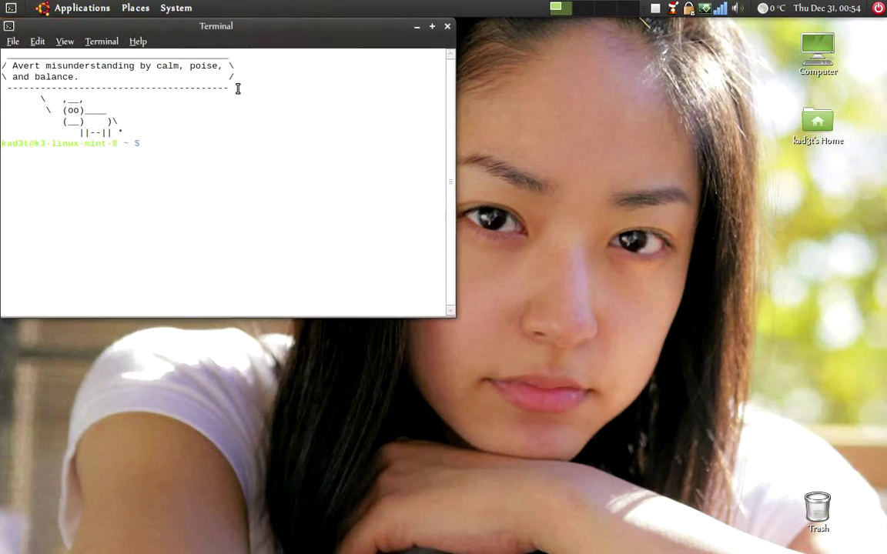
Step: Move the Terminal window from the desktop's corner to the middle, and further toward the upper right
{"action": "left_click_drag", "start_coordinate": [217, 27], "coordinate": [457, 186]}
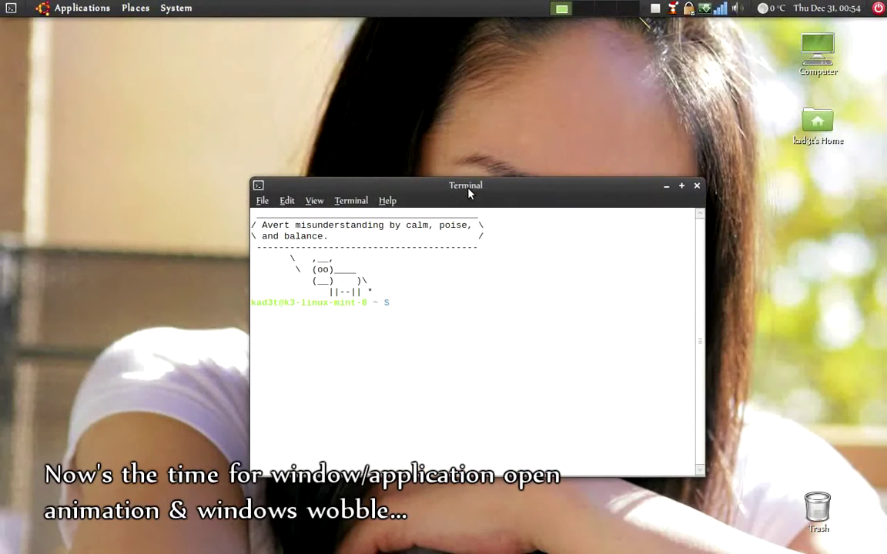
{"action": "left_click_drag", "start_coordinate": [446, 189], "coordinate": [555, 133]}
Step: Maximize and restore the Terminal window twice, and close it
{"action": "double_click", "coordinate": [601, 134]}
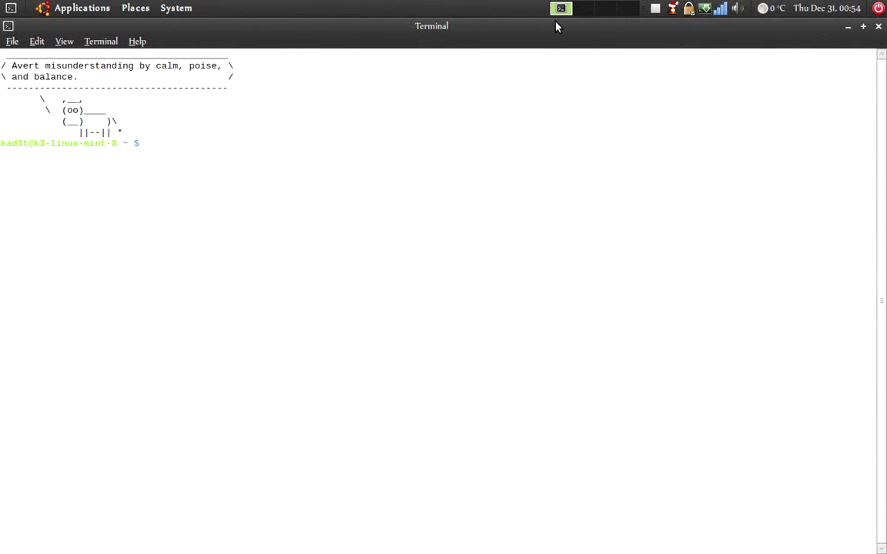
{"action": "double_click", "coordinate": [557, 26]}
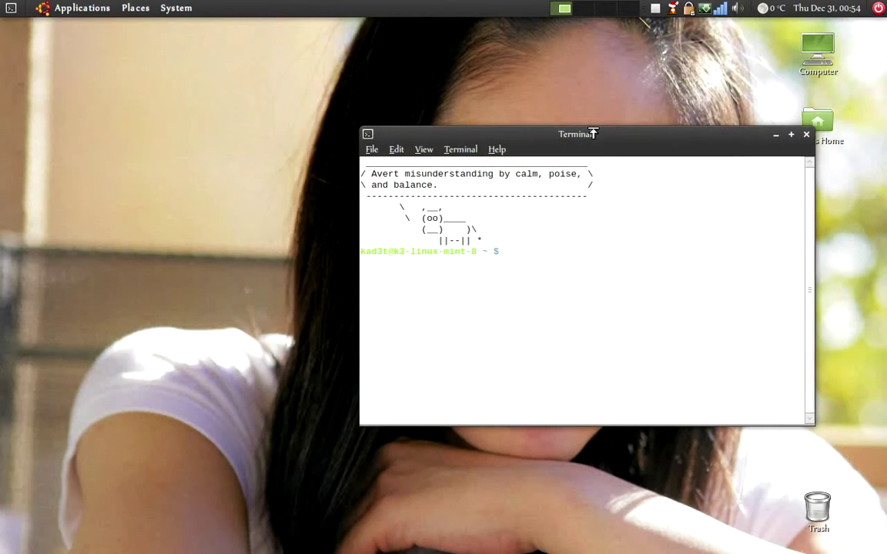
{"action": "double_click", "coordinate": [594, 134]}
{"action": "double_click", "coordinate": [556, 26]}
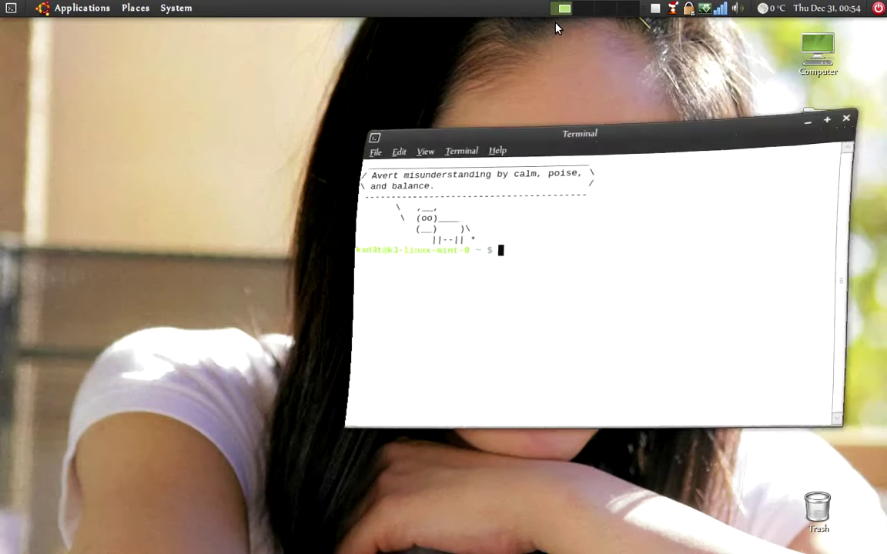
{"action": "left_click", "coordinate": [806, 136]}
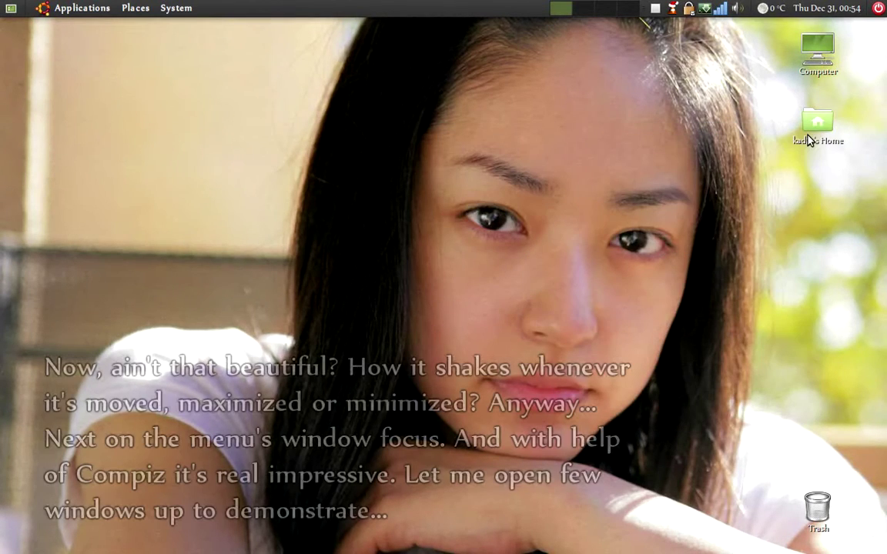
Step: Restore the minimized Documents file browser, VLC media player, Calculator and VirtualBox OSE windows
{"action": "left_click", "coordinate": [10, 7]}
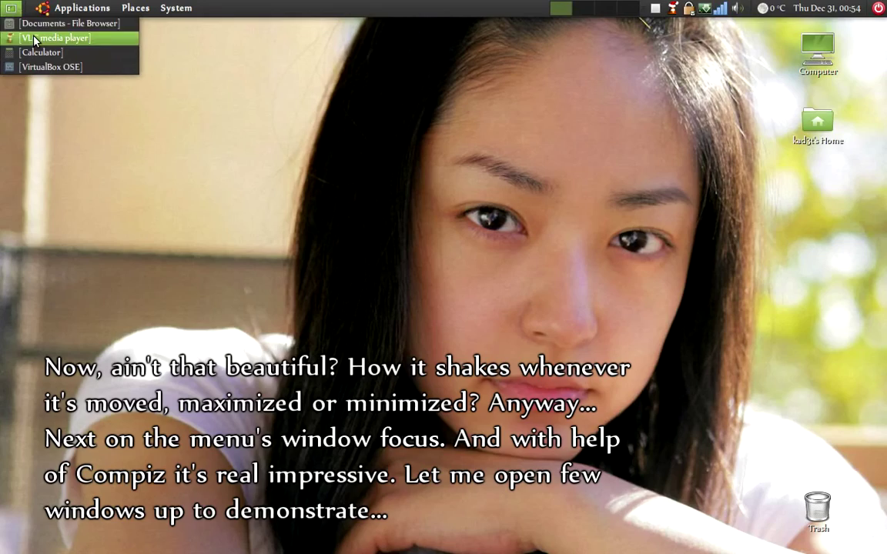
{"action": "left_click", "coordinate": [35, 25]}
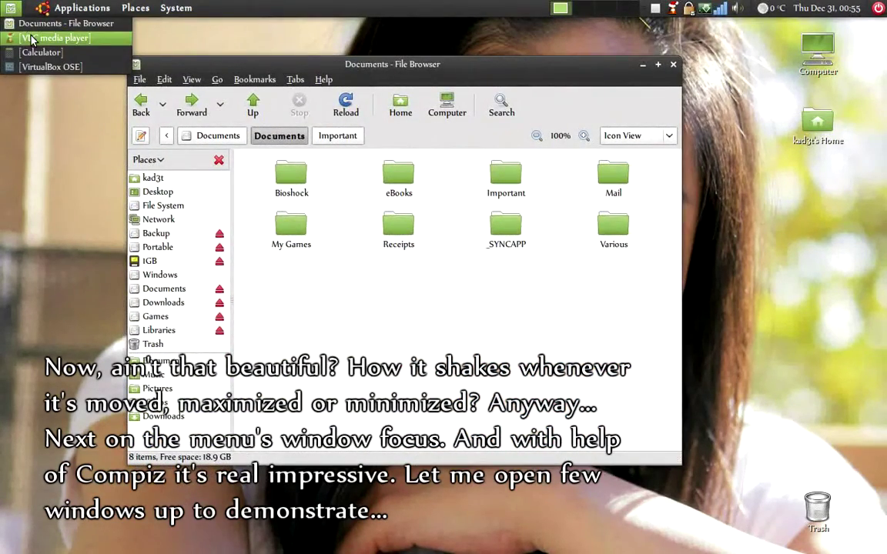
{"action": "left_click", "coordinate": [31, 37]}
{"action": "left_click", "coordinate": [10, 7]}
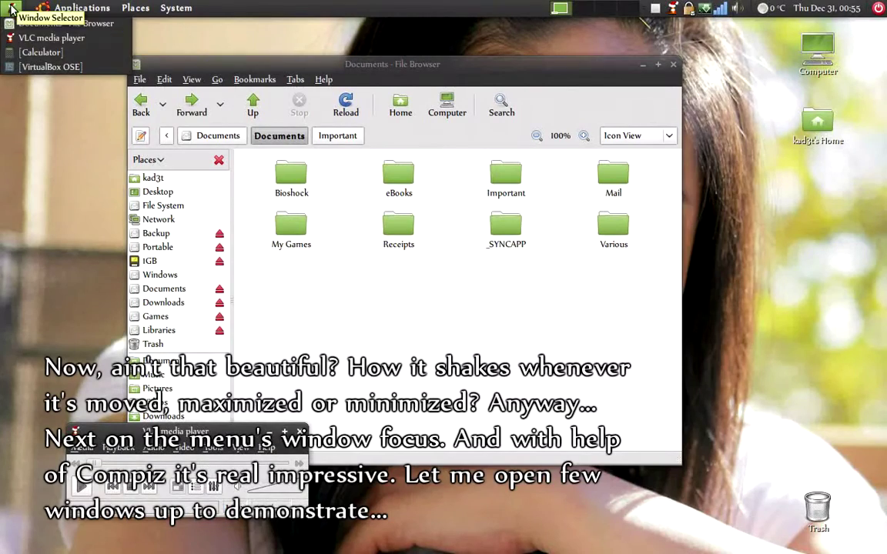
{"action": "left_click", "coordinate": [28, 50]}
{"action": "left_click", "coordinate": [10, 8]}
{"action": "left_click", "coordinate": [37, 64]}
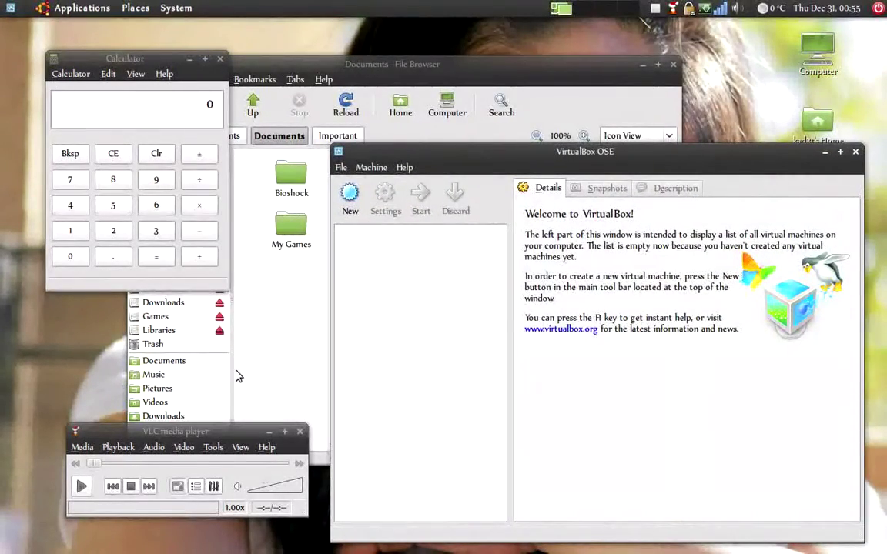
Step: Bring the Documents file browser, Calculator, VLC media player and VirtualBox OSE windows into focus one after another
{"action": "left_click", "coordinate": [449, 66]}
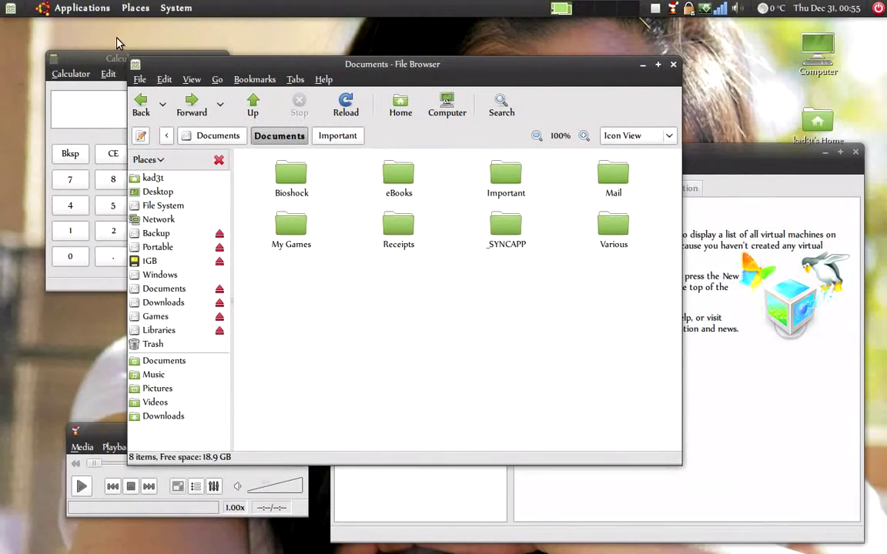
{"action": "left_click", "coordinate": [96, 60]}
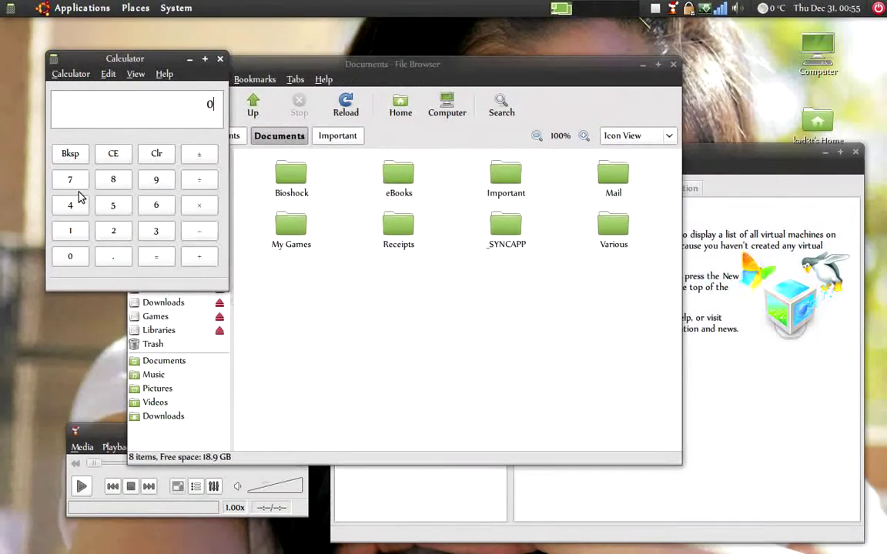
{"action": "left_click", "coordinate": [80, 431]}
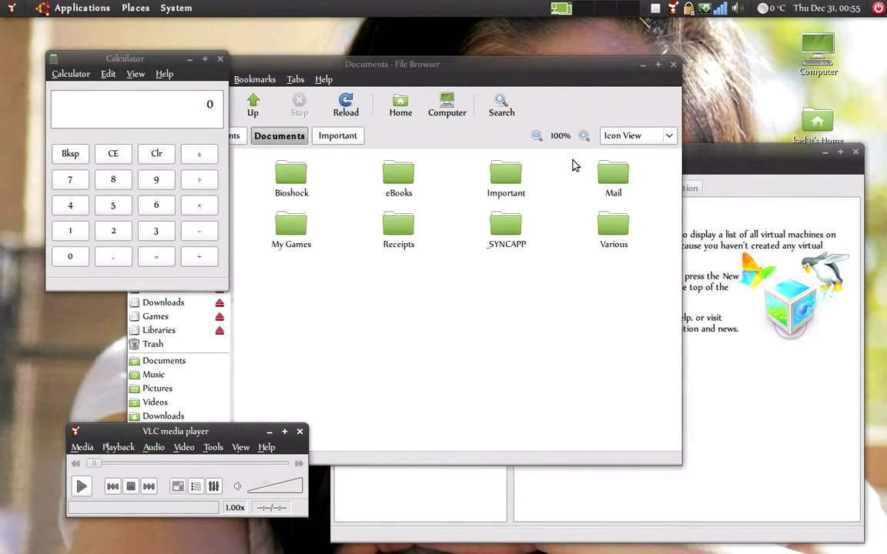
{"action": "left_click", "coordinate": [726, 154]}
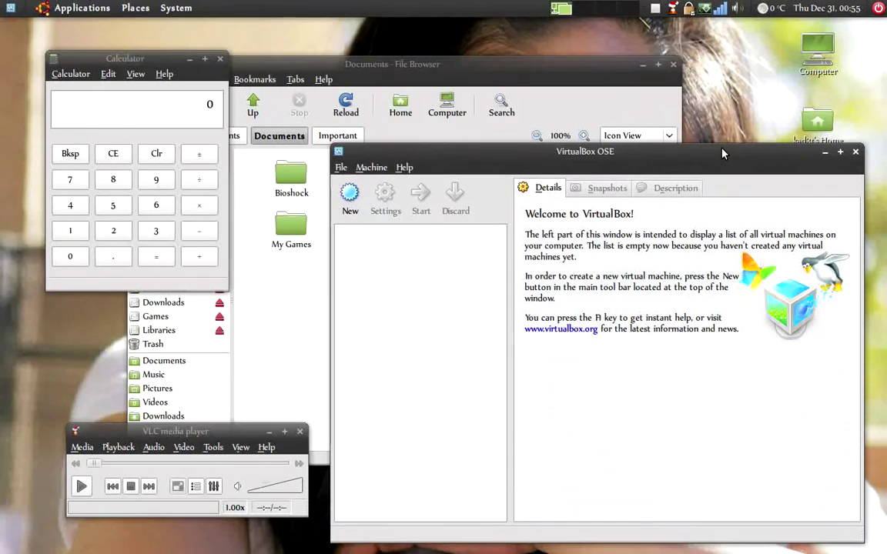
Step: Maximize and restore the Documents file browser window, and close it
{"action": "left_click", "coordinate": [581, 69]}
{"action": "double_click", "coordinate": [581, 69]}
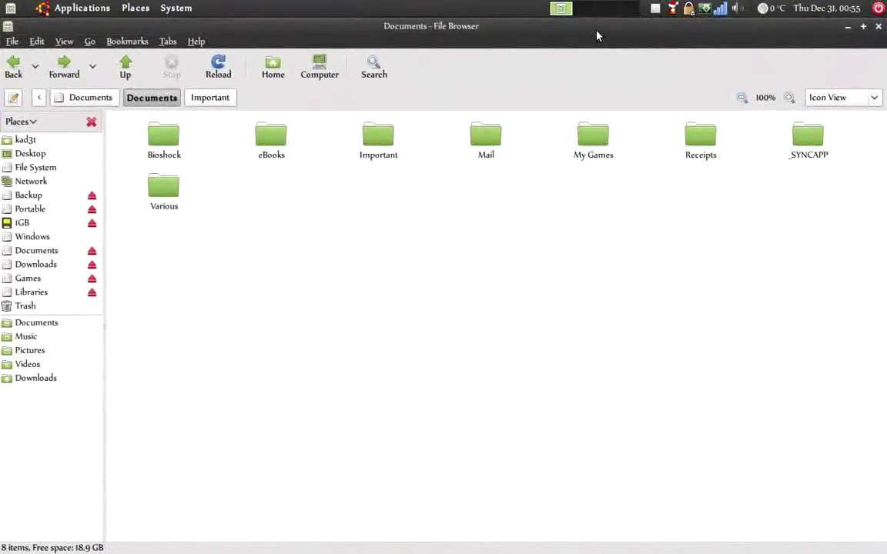
{"action": "double_click", "coordinate": [597, 29]}
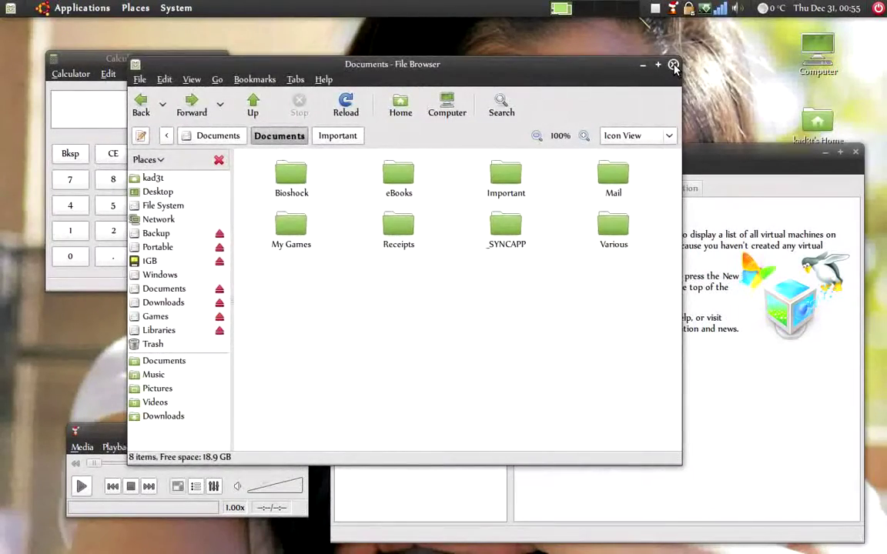
{"action": "left_click", "coordinate": [674, 66]}
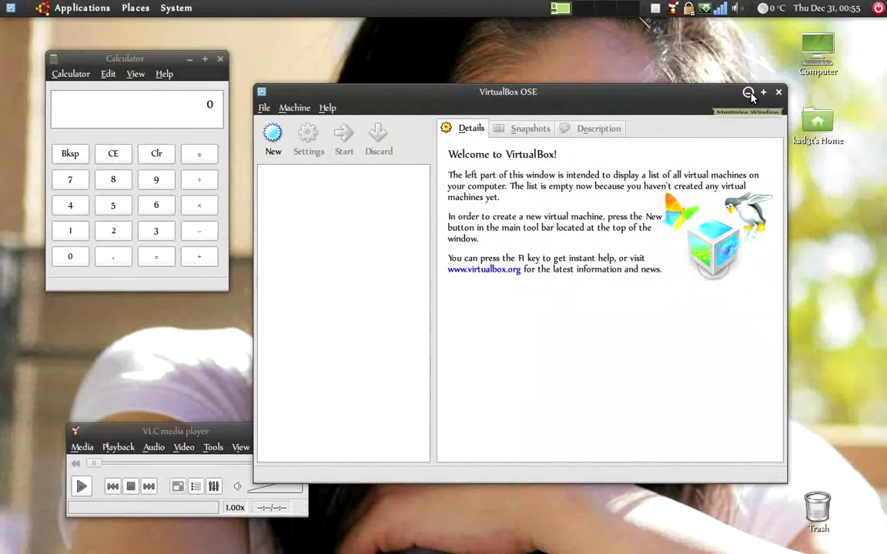
Step: Minimize the VirtualBox OSE and Calculator windows, and close VLC media player
{"action": "left_click", "coordinate": [748, 92]}
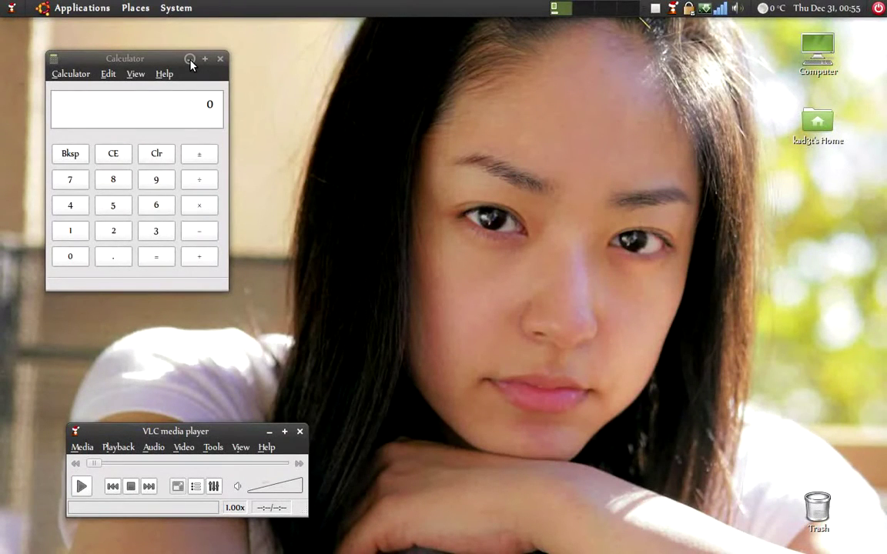
{"action": "left_click", "coordinate": [190, 60]}
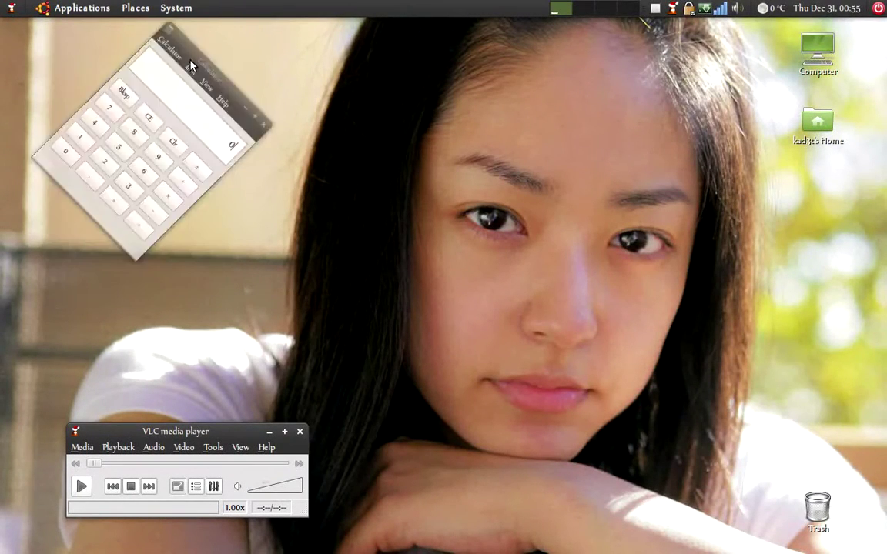
{"action": "left_click", "coordinate": [301, 432]}
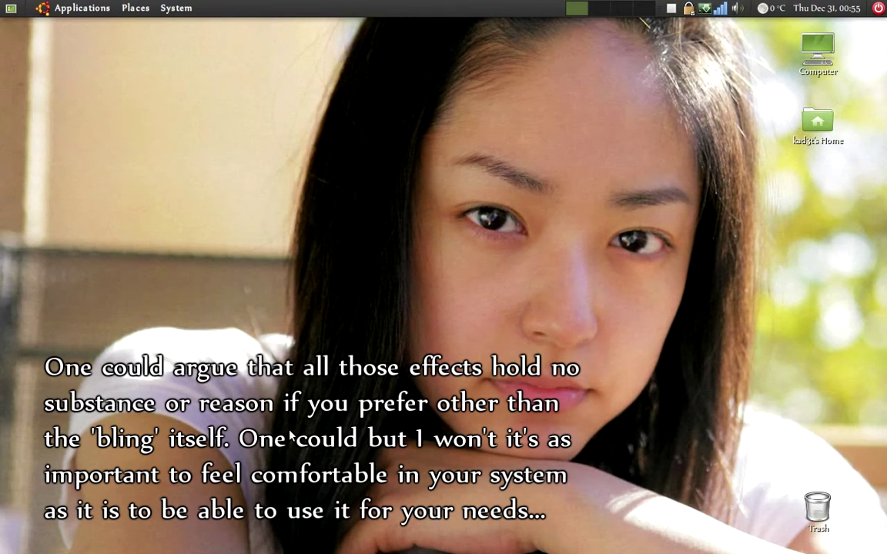
Step: Toggle the overview of all four workspaces several times and return to the first workspace
{"action": "key", "text": "super+e"}
{"action": "key", "text": "super+e"}
{"action": "key", "text": "super+e"}
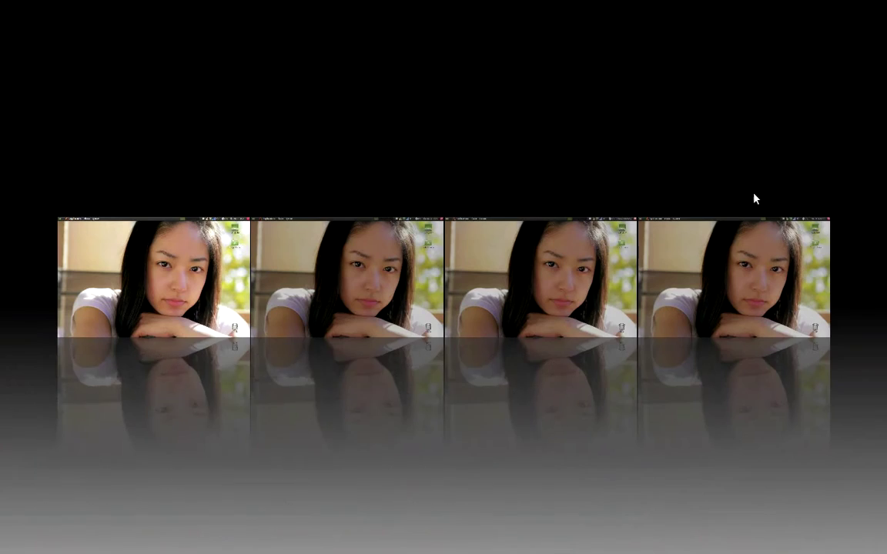
{"action": "key", "text": "super+e"}
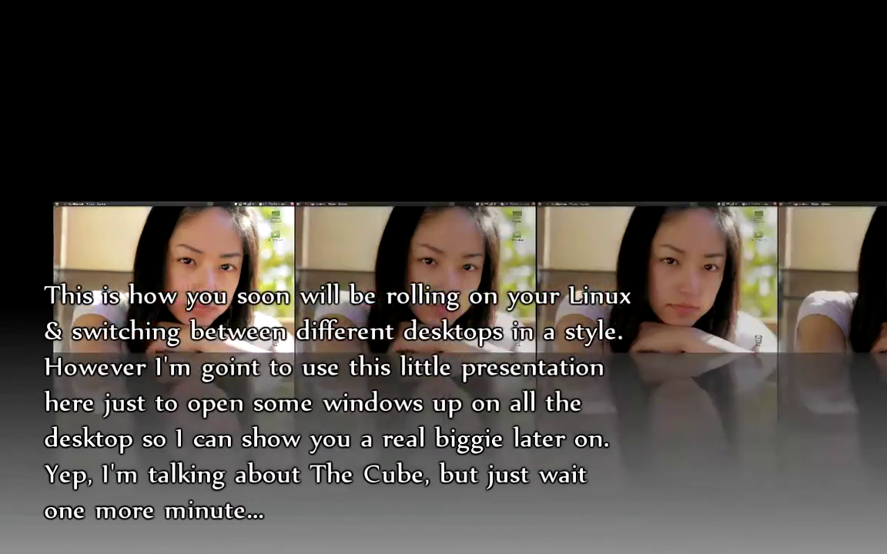
Step: Restore the VirtualBox OSE window on the first workspace and open Calculator on the second workspace
{"action": "left_click", "coordinate": [10, 8]}
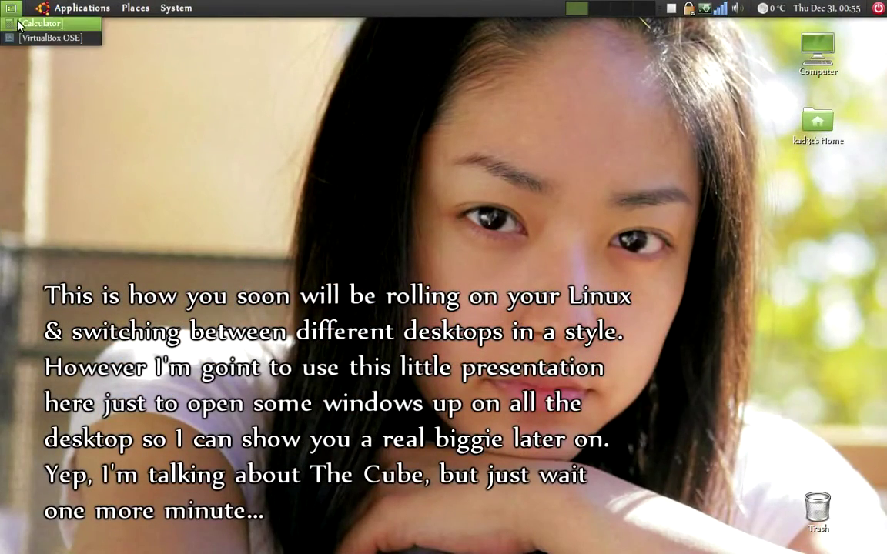
{"action": "left_click", "coordinate": [25, 34]}
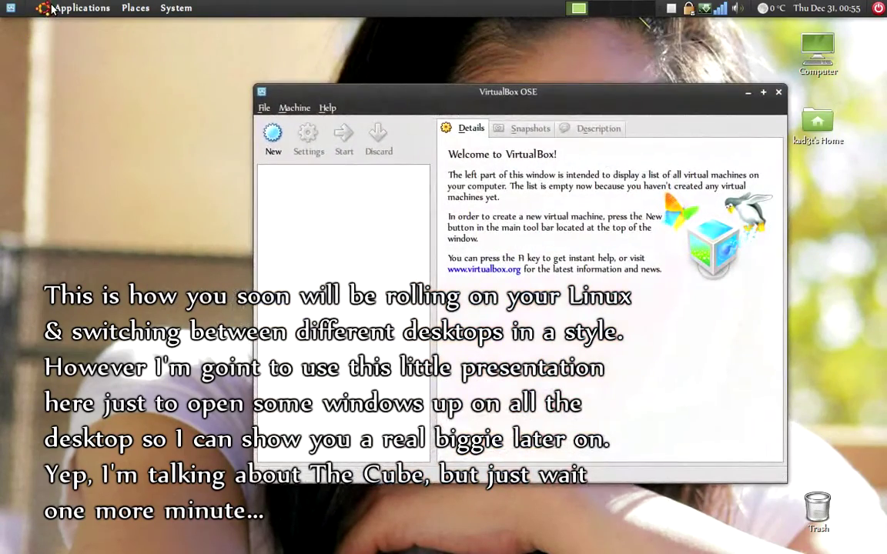
{"action": "key", "text": "super+e"}
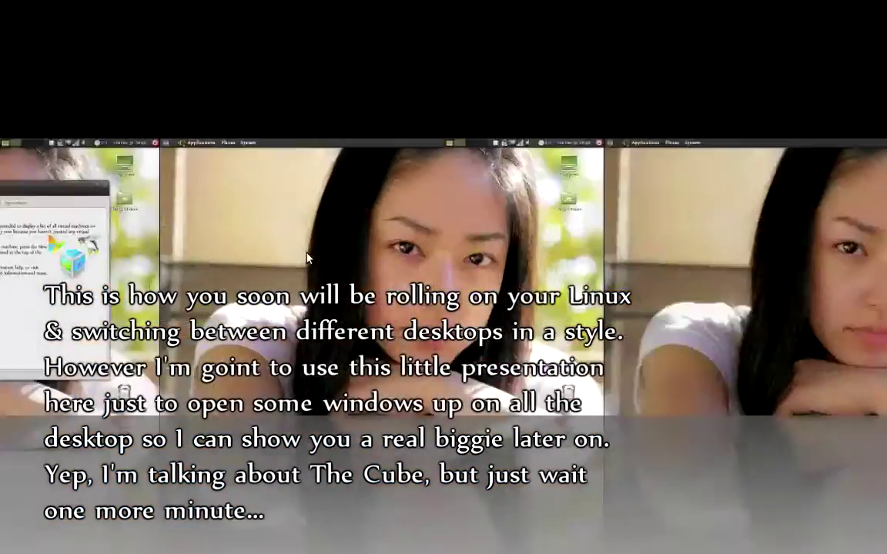
{"action": "left_click", "coordinate": [306, 258]}
{"action": "left_click", "coordinate": [81, 7]}
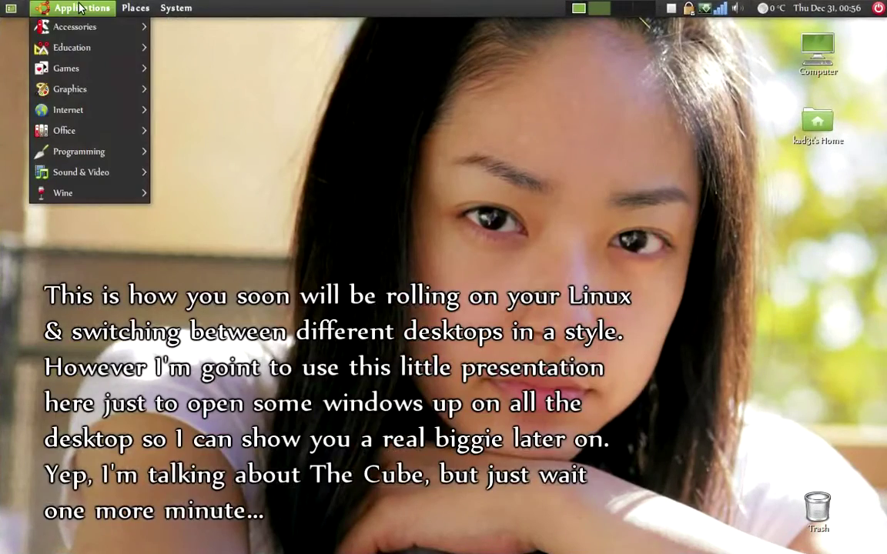
{"action": "mouse_move", "coordinate": [81, 29]}
{"action": "left_click", "coordinate": [169, 25]}
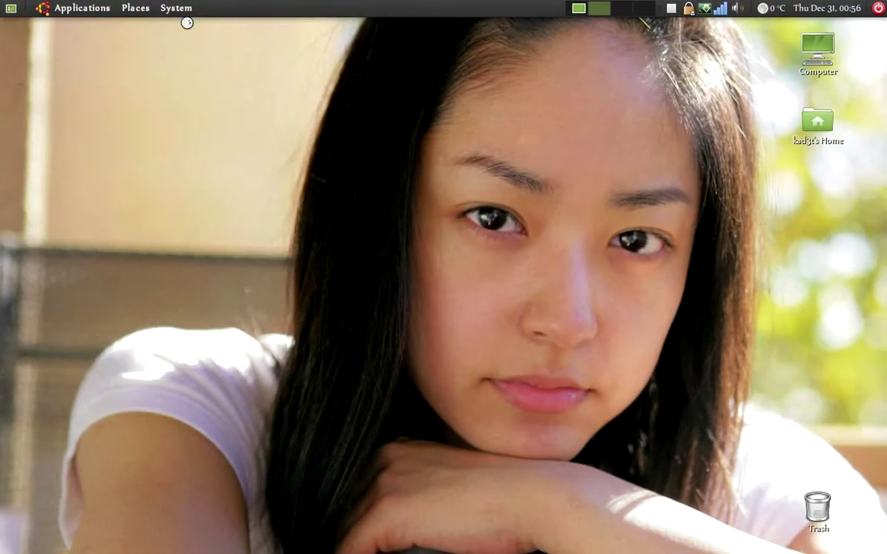
Step: Switch to the third workspace through the workspace overview and open Disk Usage Analyzer there
{"action": "key", "text": "super+e"}
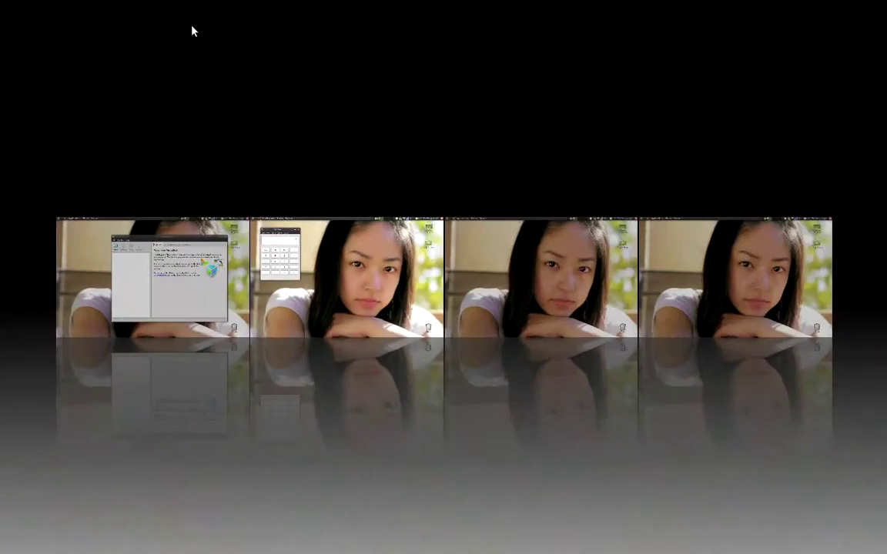
{"action": "left_click", "coordinate": [550, 265]}
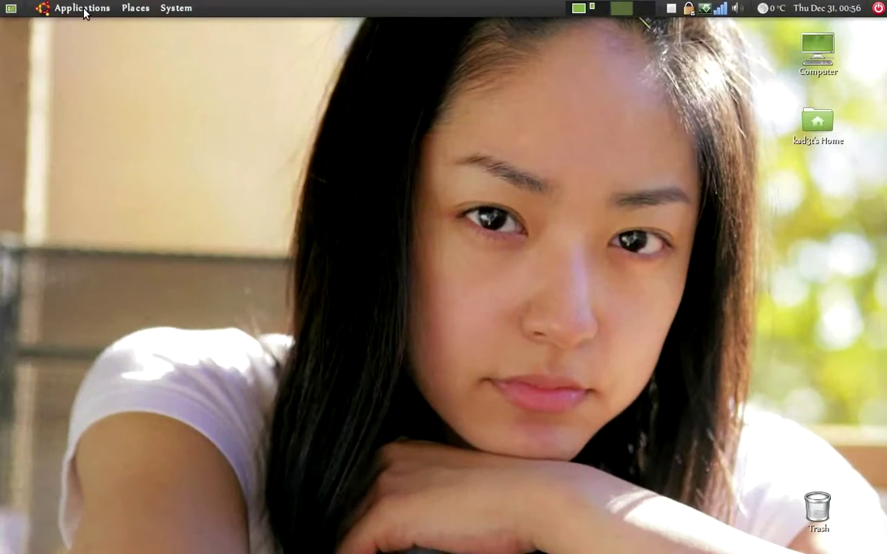
{"action": "left_click", "coordinate": [83, 9]}
{"action": "mouse_move", "coordinate": [87, 109]}
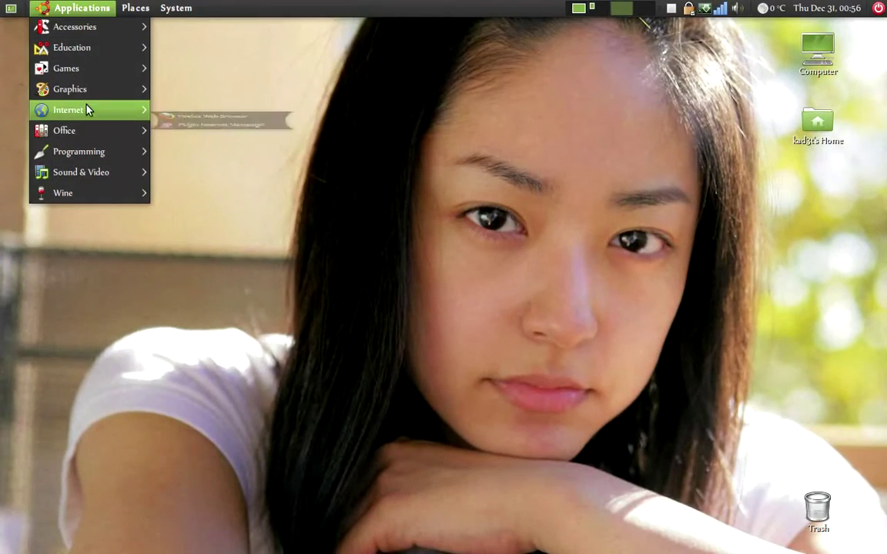
{"action": "left_click", "coordinate": [199, 110]}
{"action": "mouse_move", "coordinate": [12, 6]}
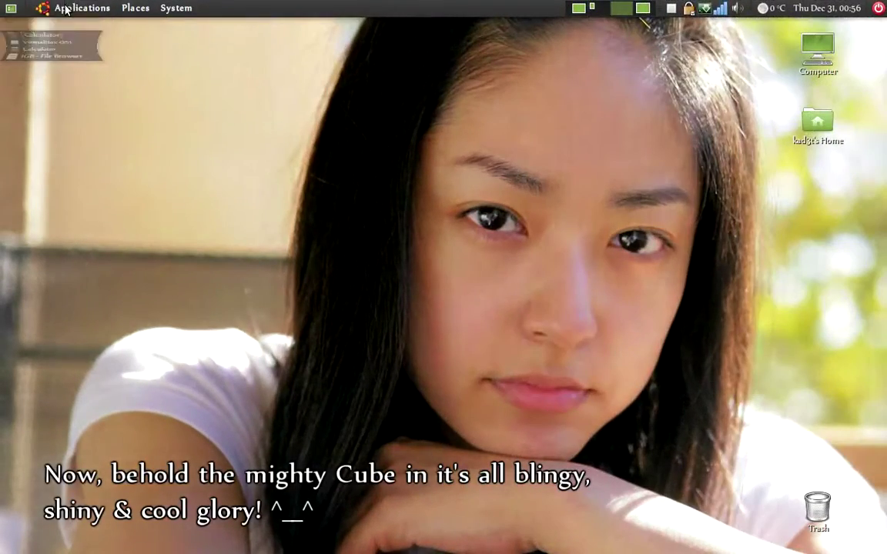
{"action": "left_click", "coordinate": [66, 9]}
{"action": "mouse_move", "coordinate": [65, 27]}
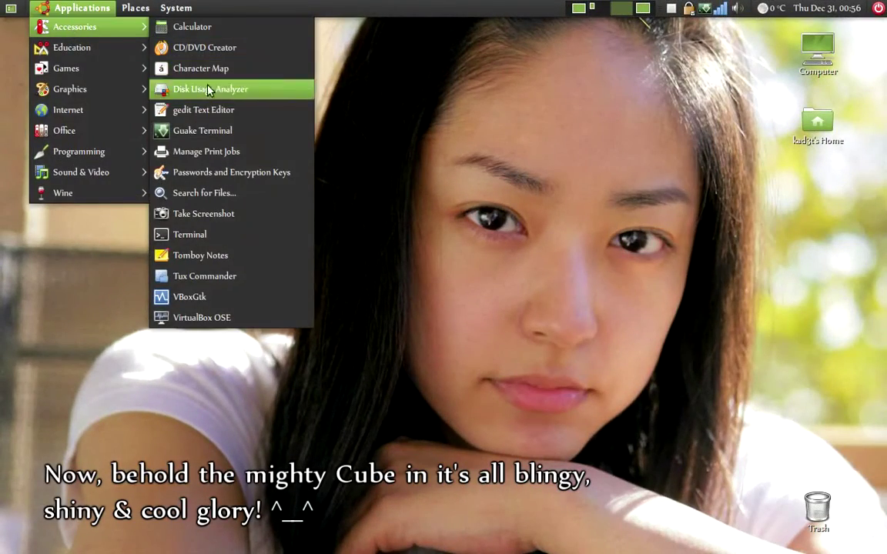
{"action": "left_click", "coordinate": [192, 88]}
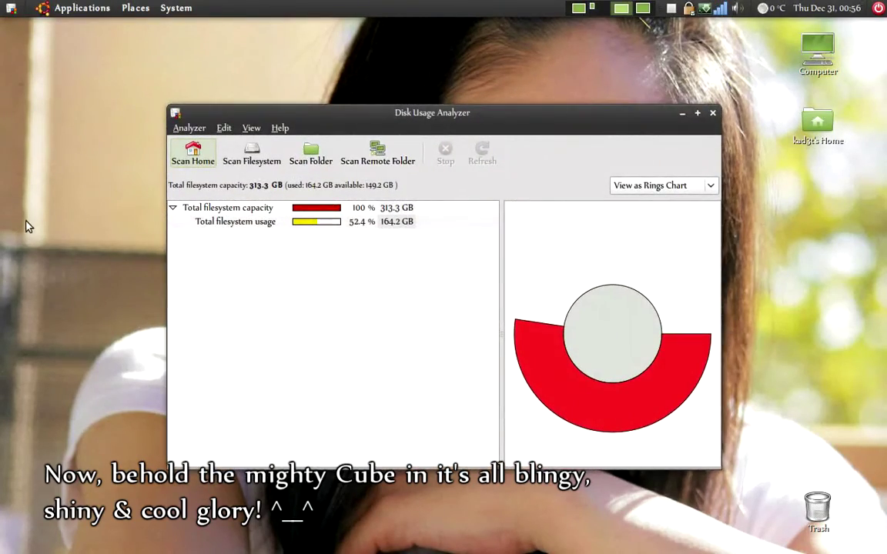
Step: Rotate the desktop cube leftward to the 1GB file browser's workspace, and back one side to the VirtualBox OSE workspace
{"action": "key", "text": "ctrl+alt+Left"}
{"action": "key", "text": "ctrl+alt+Left"}
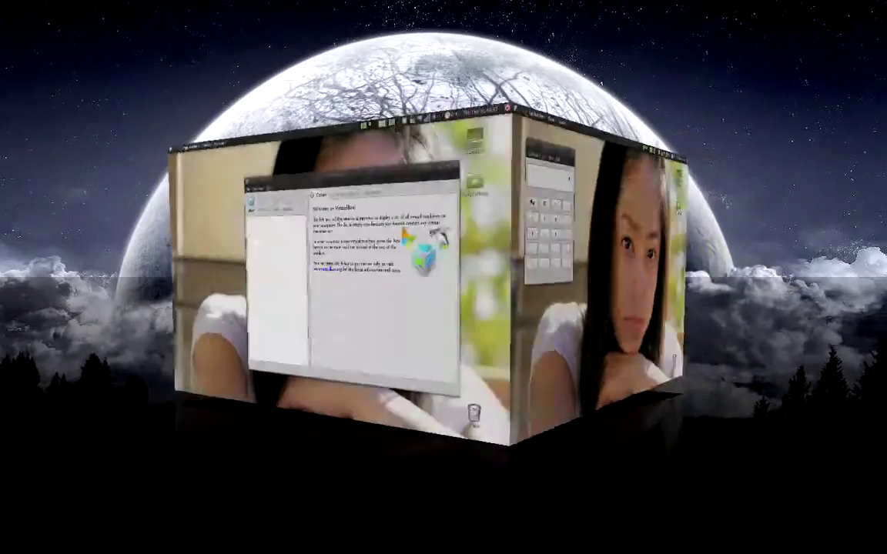
{"action": "key", "text": "ctrl+alt+Left"}
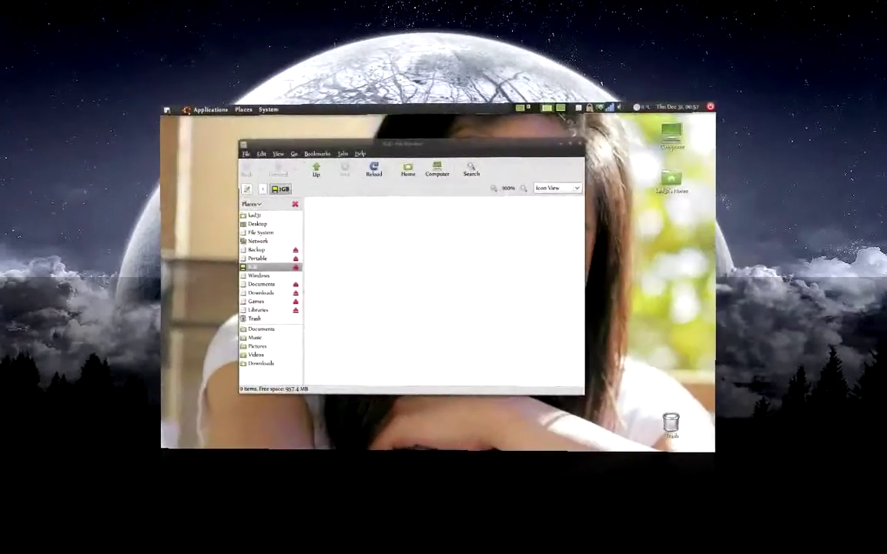
{"action": "key", "text": "ctrl+alt+Right"}
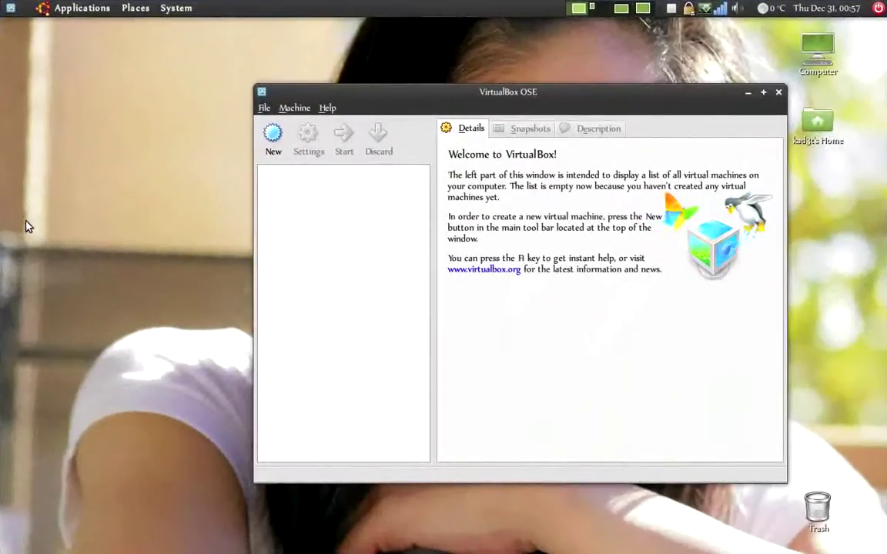
Step: Rotate the desktop cube rightward through the Calculator and Disk Usage Analyzer workspaces to the fourth workspace
{"action": "key", "text": "ctrl+alt+Right"}
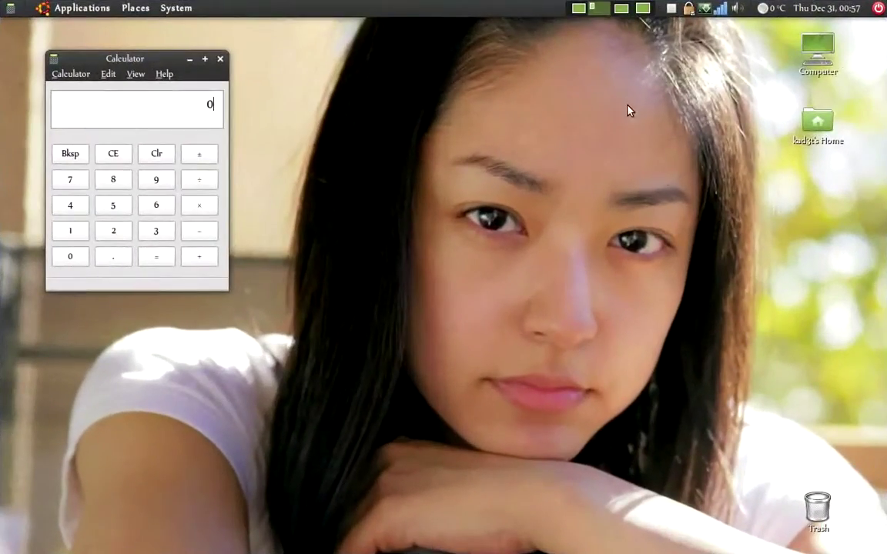
{"action": "left_click_drag", "start_coordinate": [630, 109], "coordinate": [677, 135]}
{"action": "key", "text": "ctrl+alt+Right"}
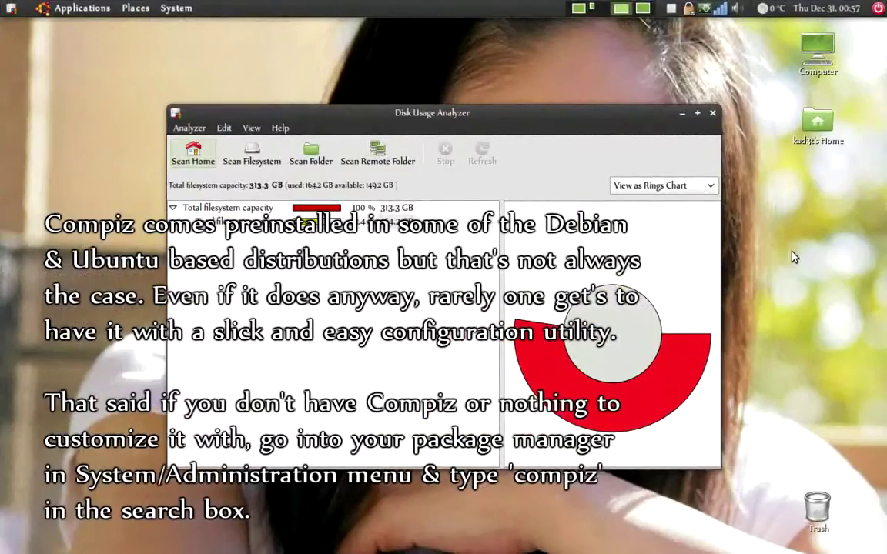
{"action": "key", "text": "ctrl+alt+Right"}
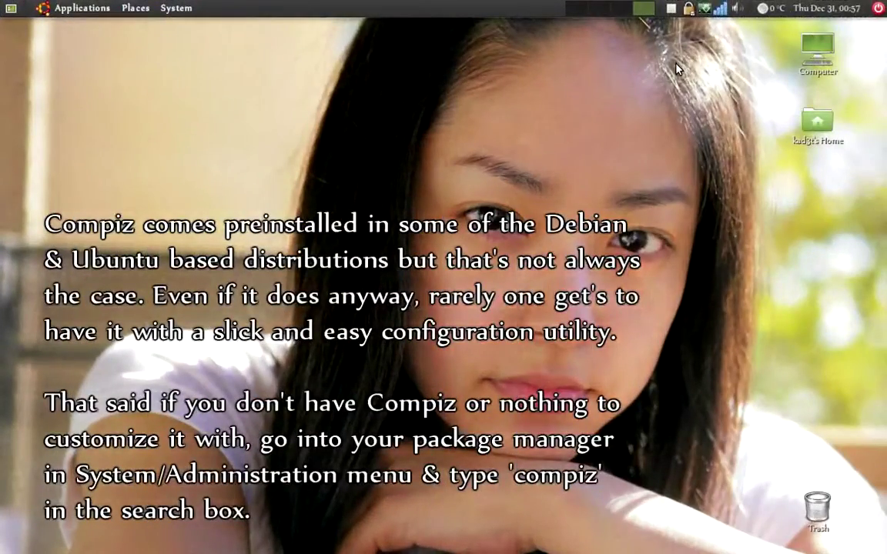
Step: Open Synaptic Package Manager and search the packages for "compiz"
{"action": "left_click", "coordinate": [175, 7]}
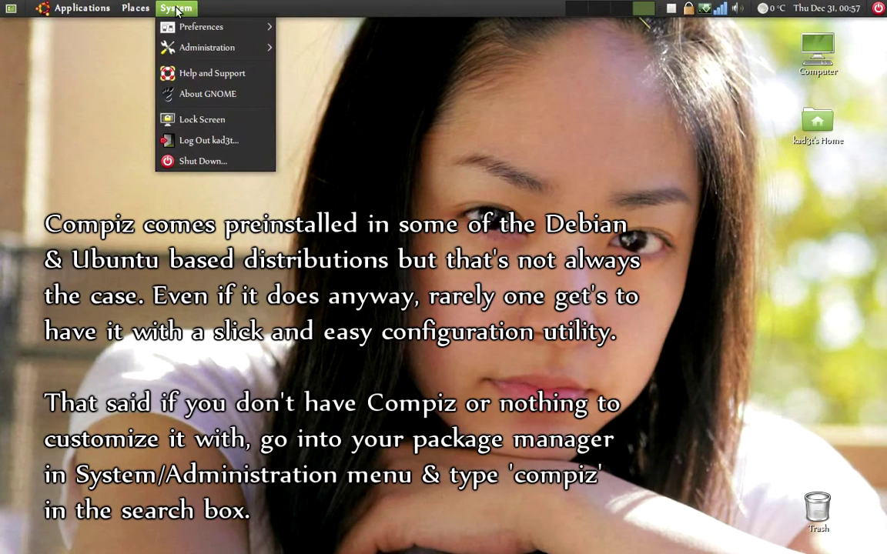
{"action": "mouse_move", "coordinate": [224, 47]}
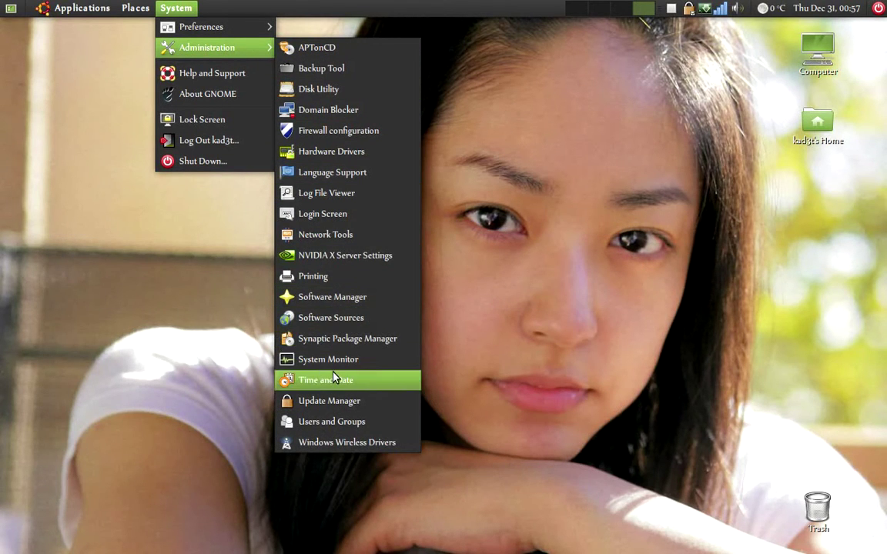
{"action": "left_click", "coordinate": [337, 338]}
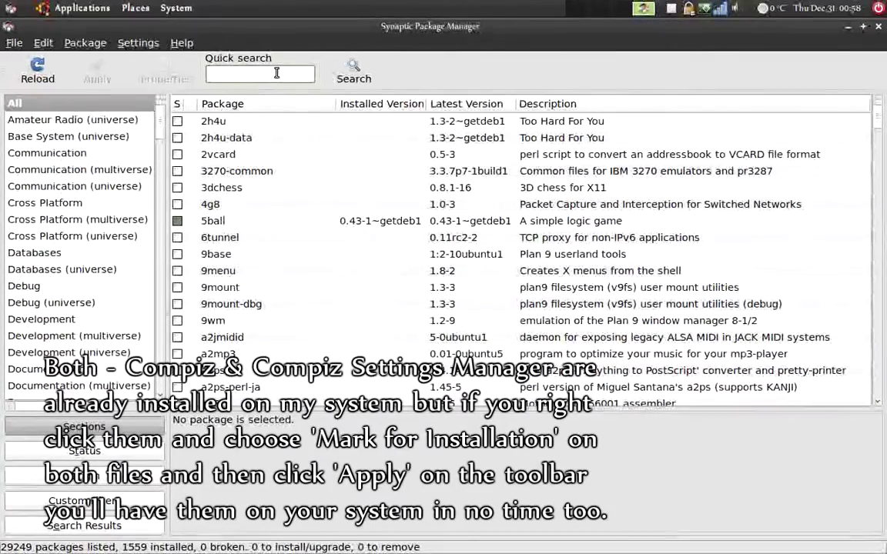
{"action": "type", "text": "mpiz"}
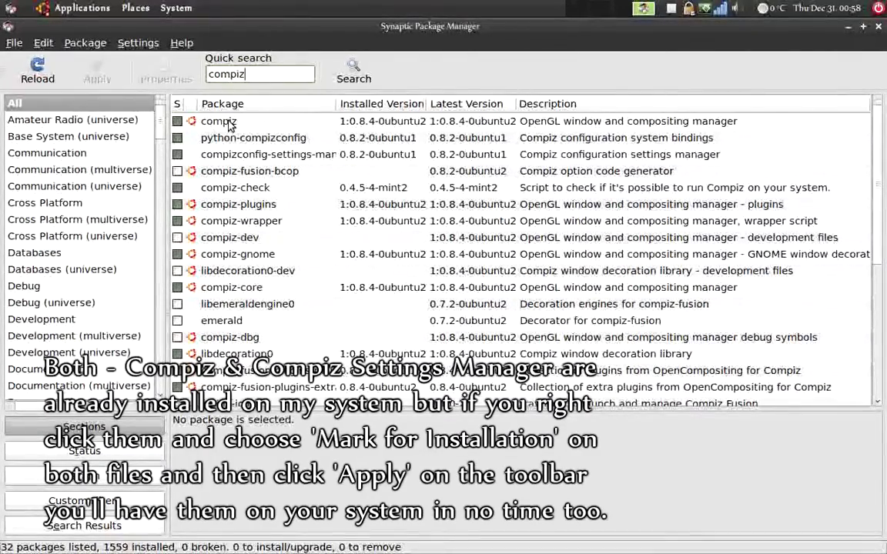
Step: Inspect the descriptions of the compiz package and the Compiz configuration settings manager package, and close Synaptic
{"action": "left_click", "coordinate": [228, 124]}
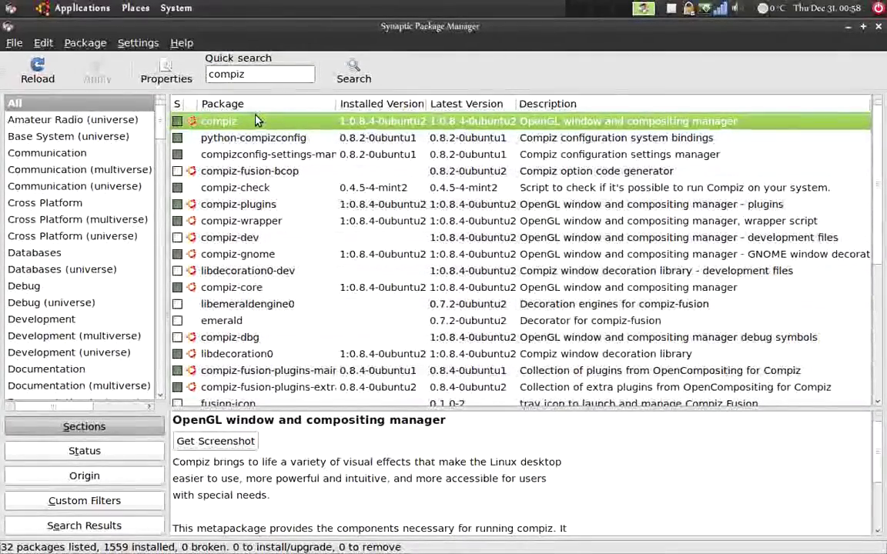
{"action": "left_click", "coordinate": [281, 153]}
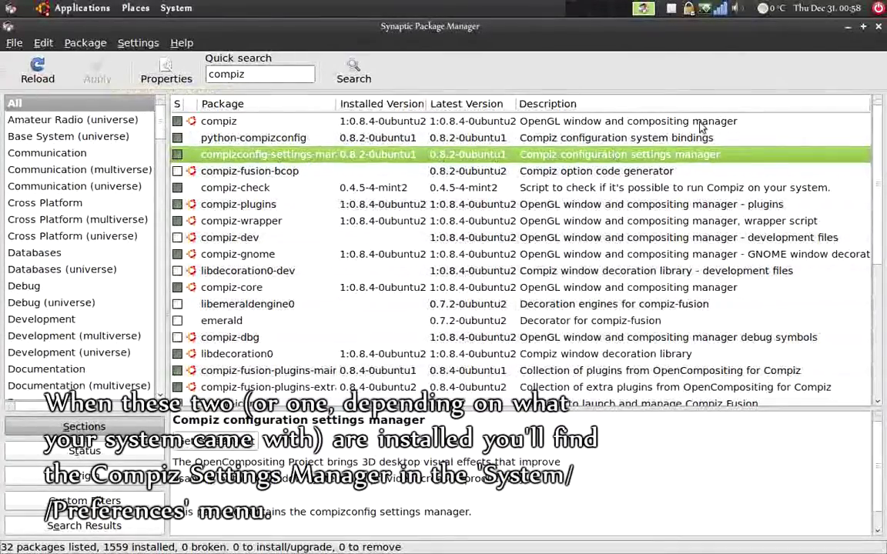
{"action": "left_click", "coordinate": [879, 27]}
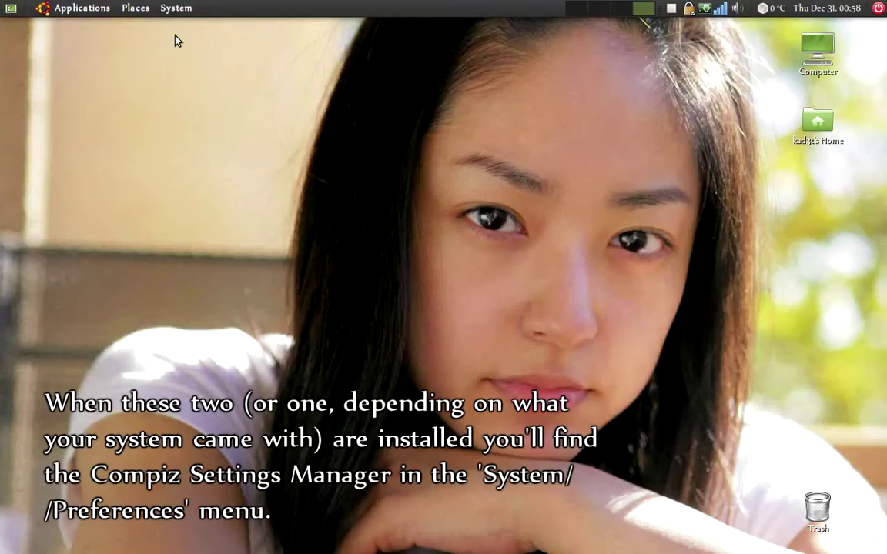
Step: Open CompizConfig Settings Manager from the system preferences and maximize its window
{"action": "left_click", "coordinate": [177, 9]}
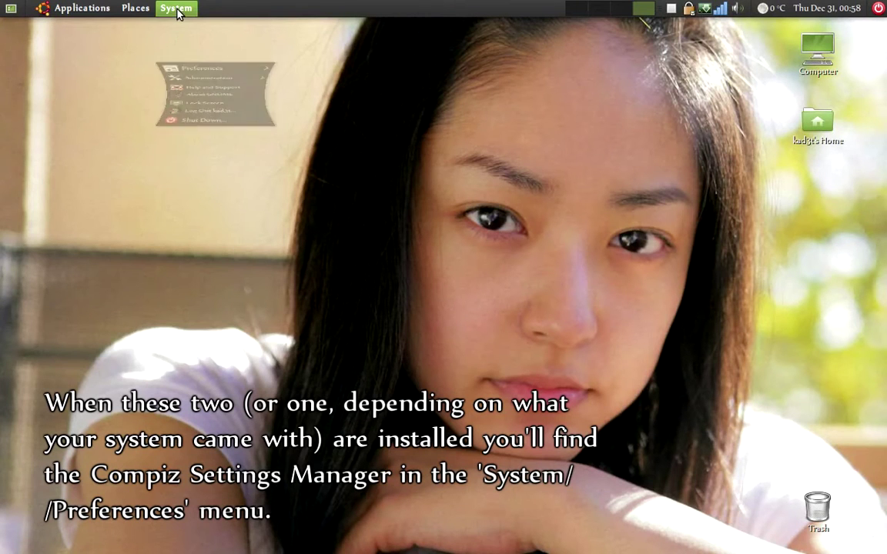
{"action": "mouse_move", "coordinate": [184, 28]}
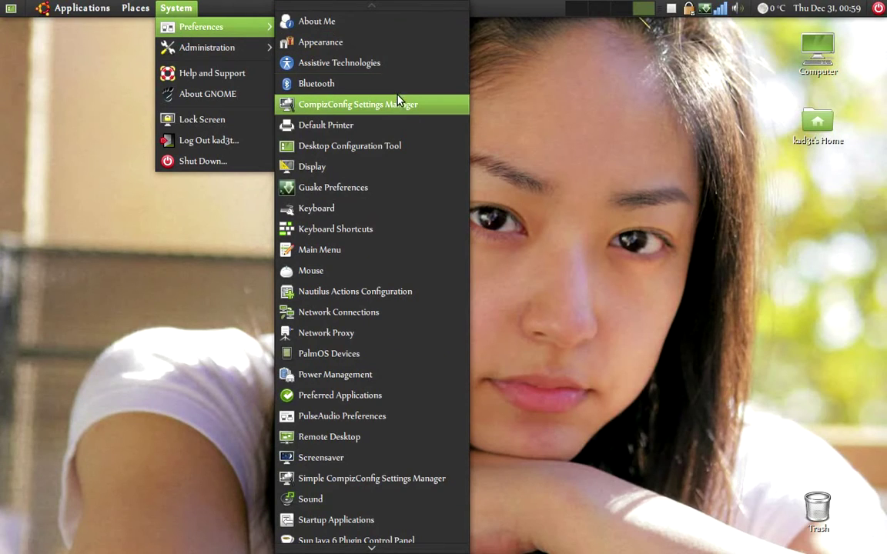
{"action": "left_click", "coordinate": [424, 106]}
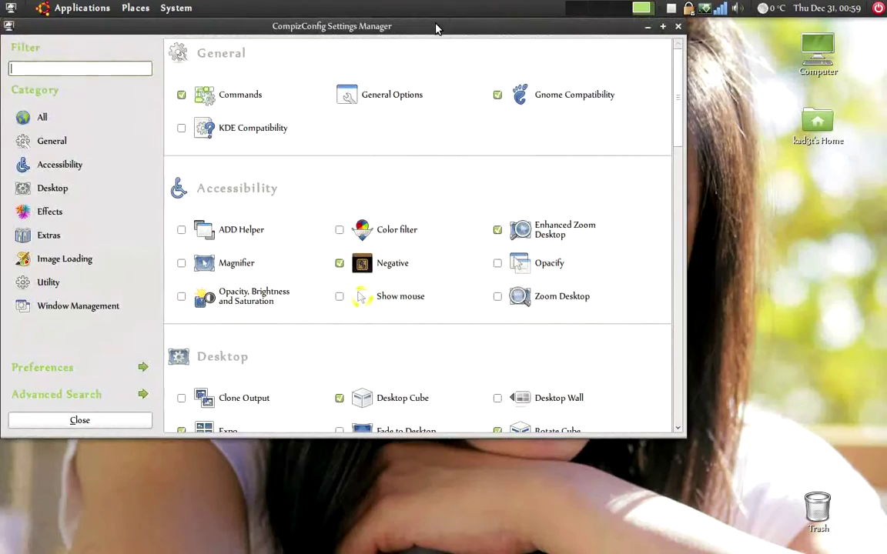
{"action": "left_click_drag", "start_coordinate": [435, 28], "coordinate": [502, 82]}
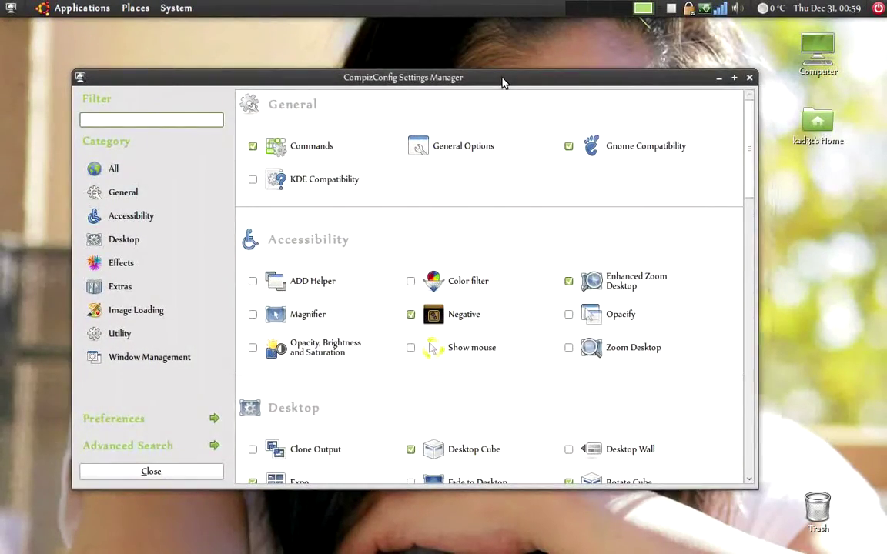
{"action": "double_click", "coordinate": [502, 78]}
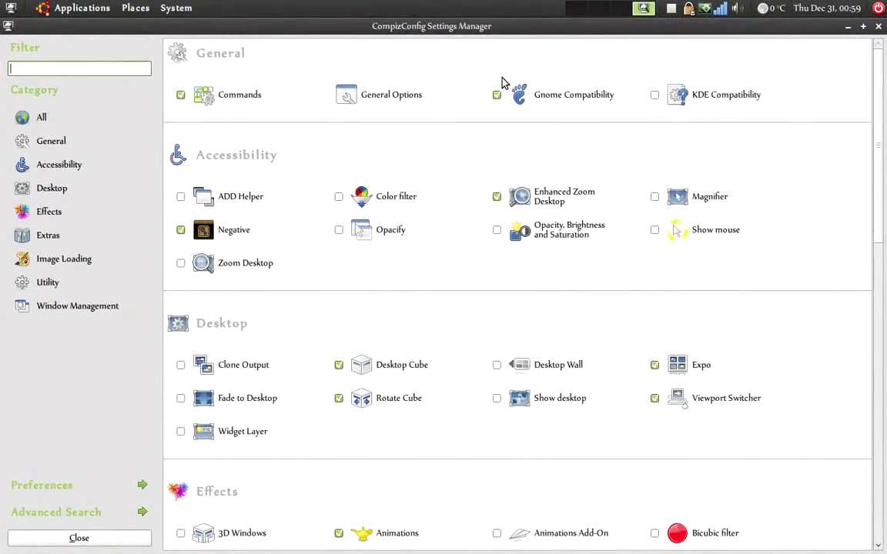
Step: Review the Desktop Cube plugin's General, Behaviour and Skydome settings, and rotate the cube to preview its skydome background
{"action": "left_click_drag", "start_coordinate": [881, 100], "coordinate": [884, 429]}
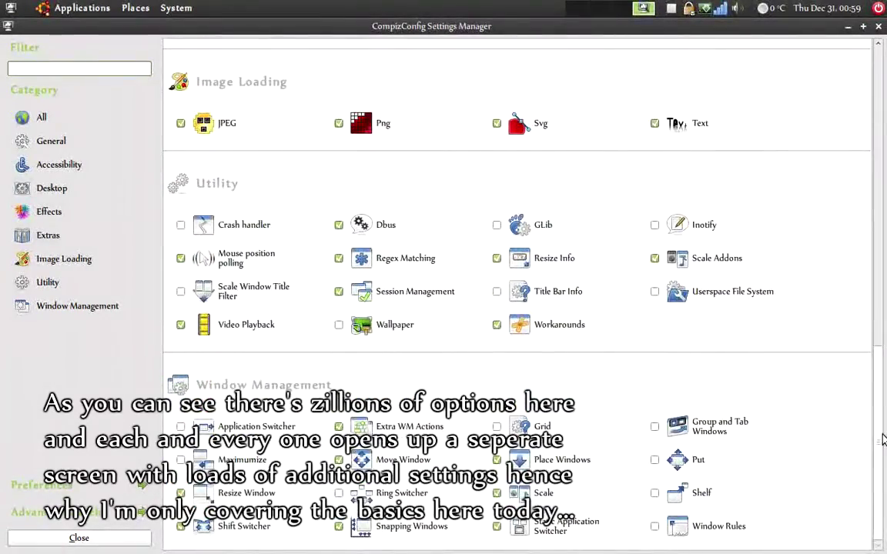
{"action": "left_click_drag", "start_coordinate": [886, 404], "coordinate": [886, 78]}
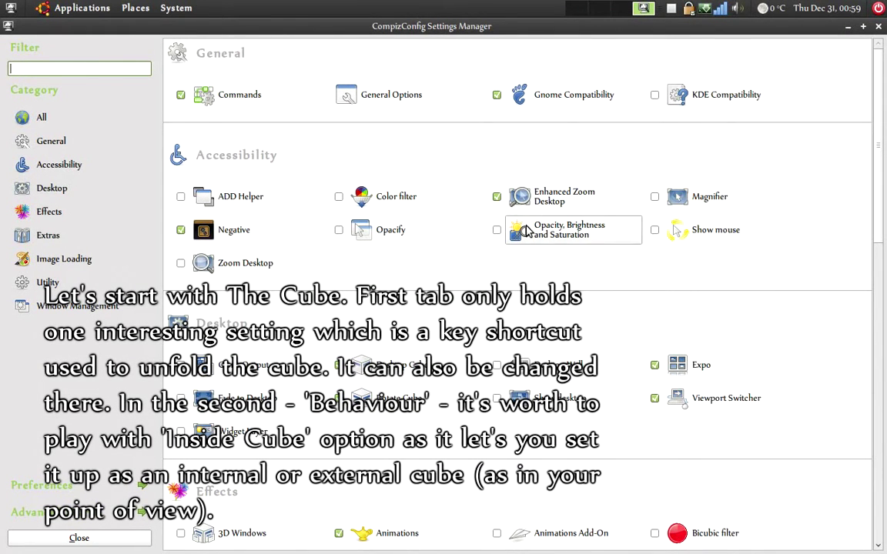
{"action": "left_click", "coordinate": [413, 370]}
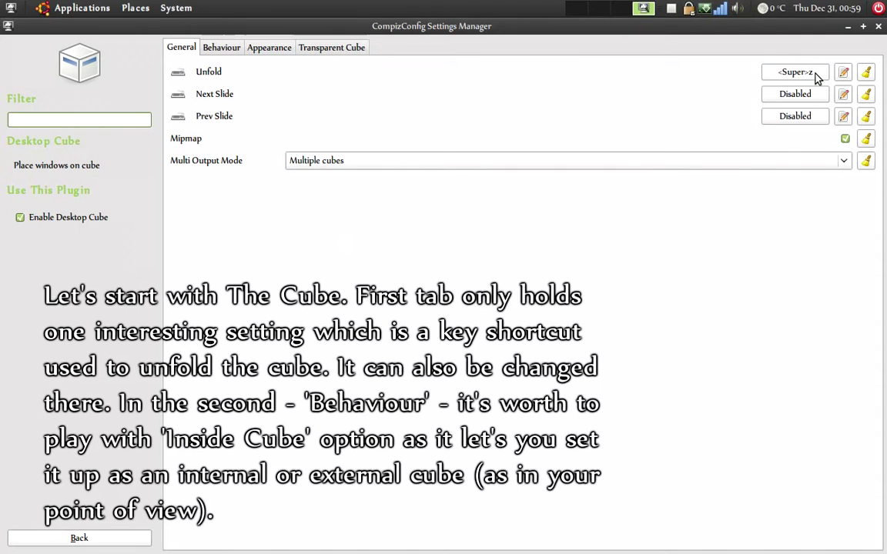
{"action": "left_click", "coordinate": [219, 48]}
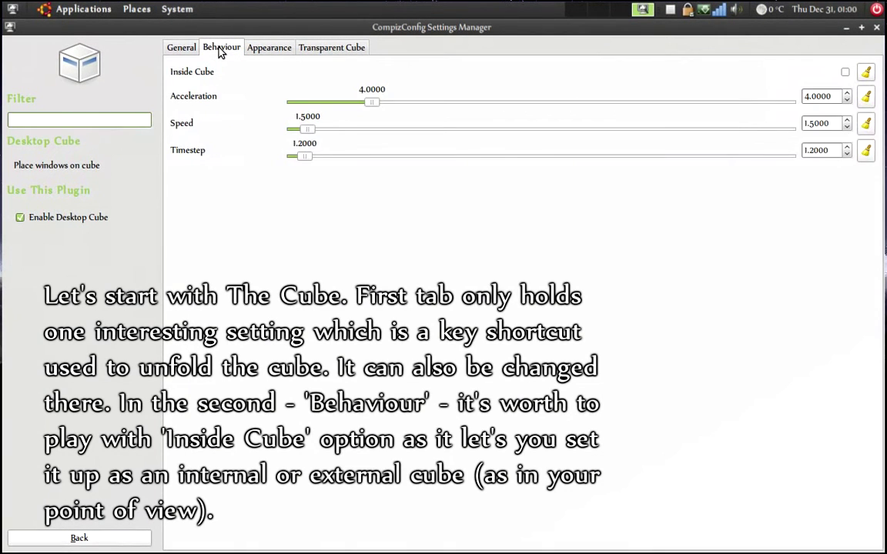
{"action": "left_click", "coordinate": [277, 48]}
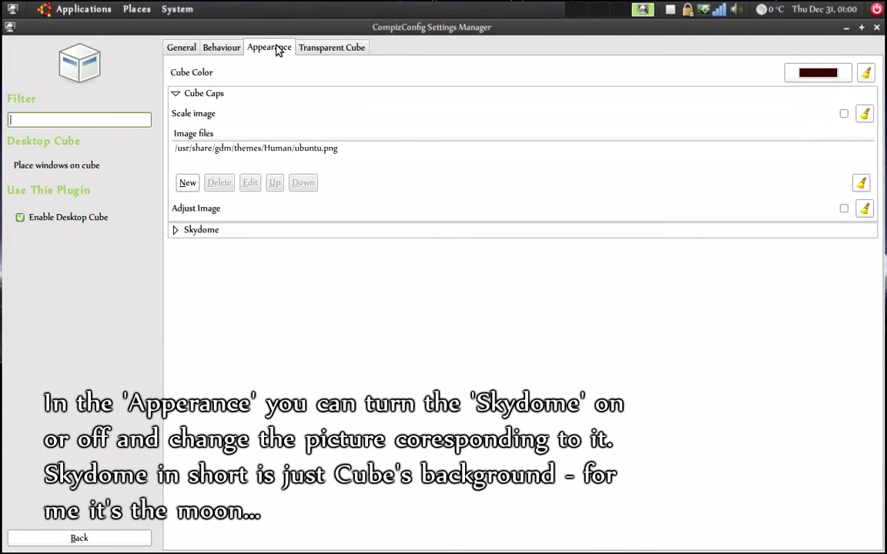
{"action": "left_click", "coordinate": [175, 230]}
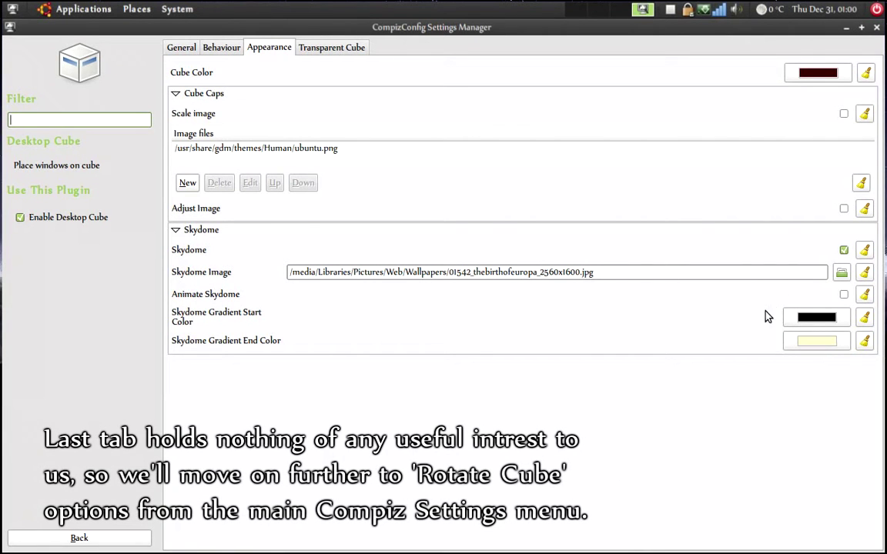
{"action": "key", "text": "ctrl+alt+Right"}
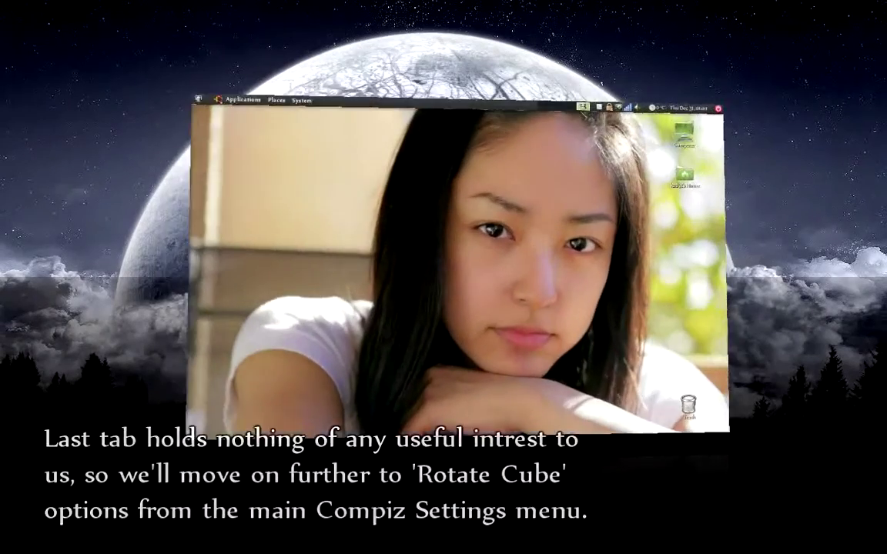
{"action": "key", "text": "ctrl+alt+Left"}
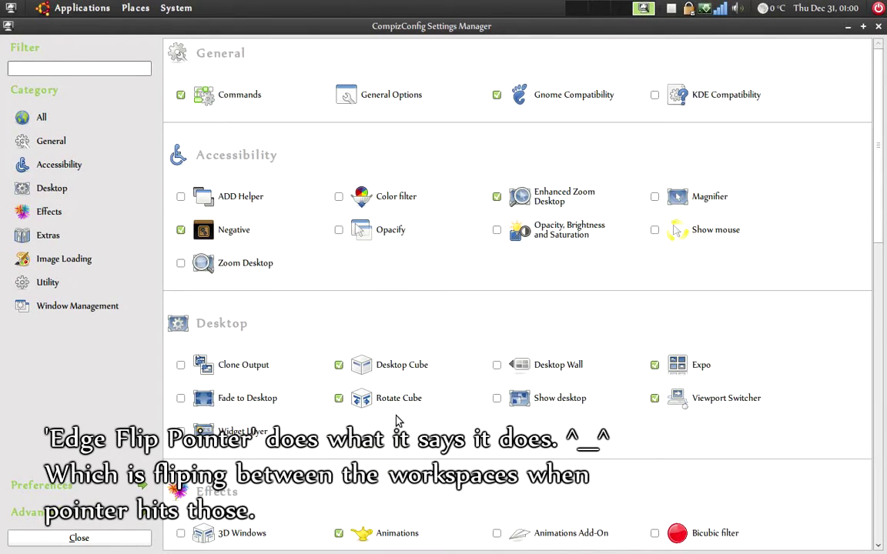
Step: In the Rotate Cube plugin's settings, enable Edge Flip Pointer, try it at the screen edge, and disable it again
{"action": "left_click", "coordinate": [371, 402]}
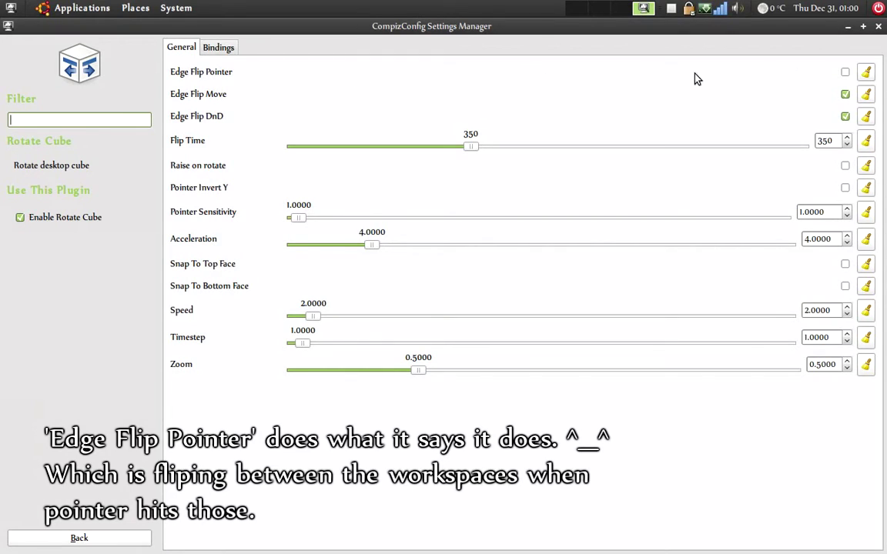
{"action": "left_click", "coordinate": [845, 73]}
{"action": "mouse_move", "coordinate": [2, 92]}
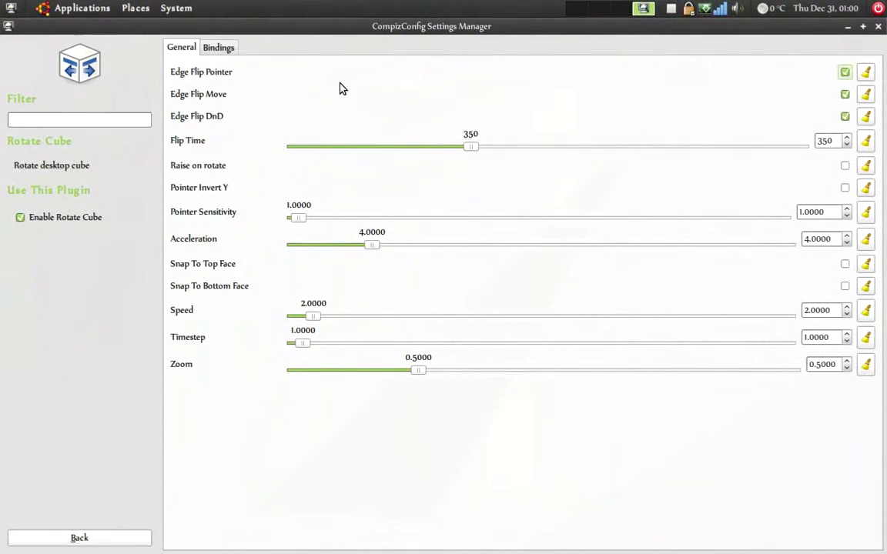
{"action": "left_click", "coordinate": [844, 72]}
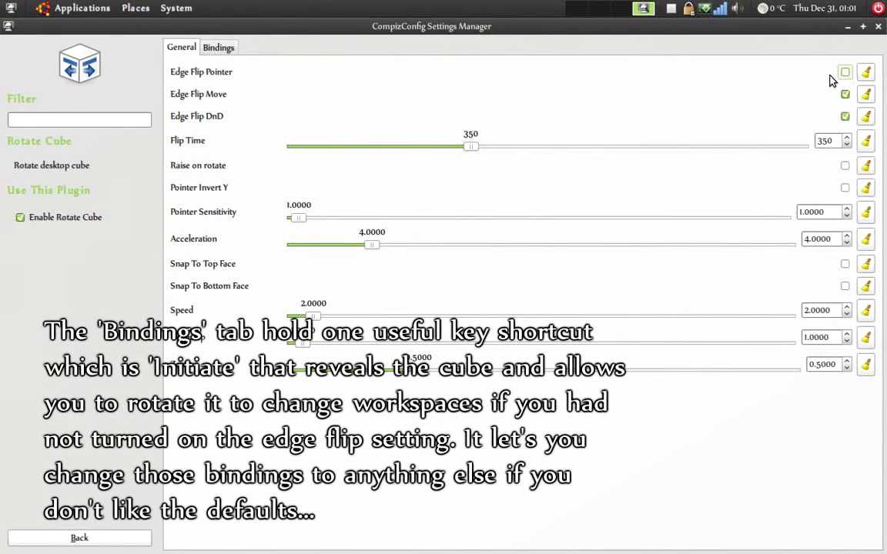
Step: Inspect the Initiate shortcut among the Rotate cube bindings and try rotating the desktop cube
{"action": "left_click", "coordinate": [218, 47]}
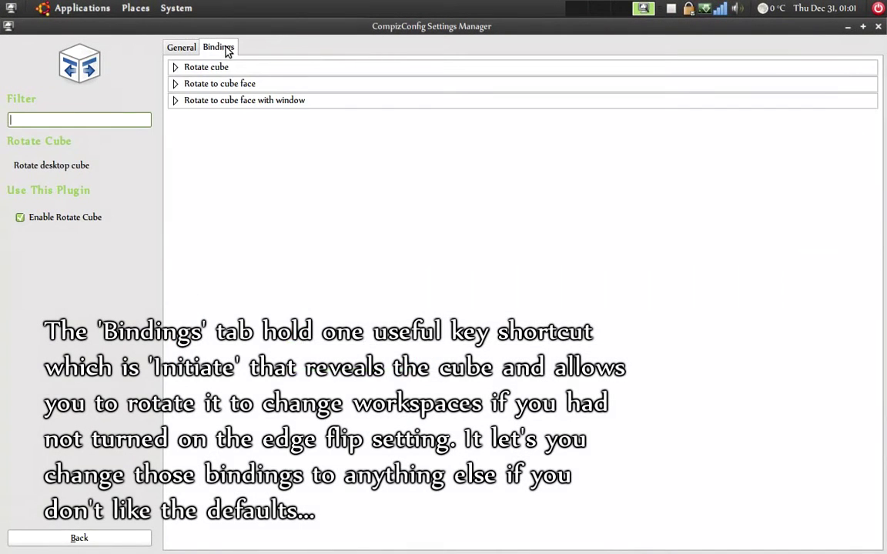
{"action": "left_click", "coordinate": [175, 68]}
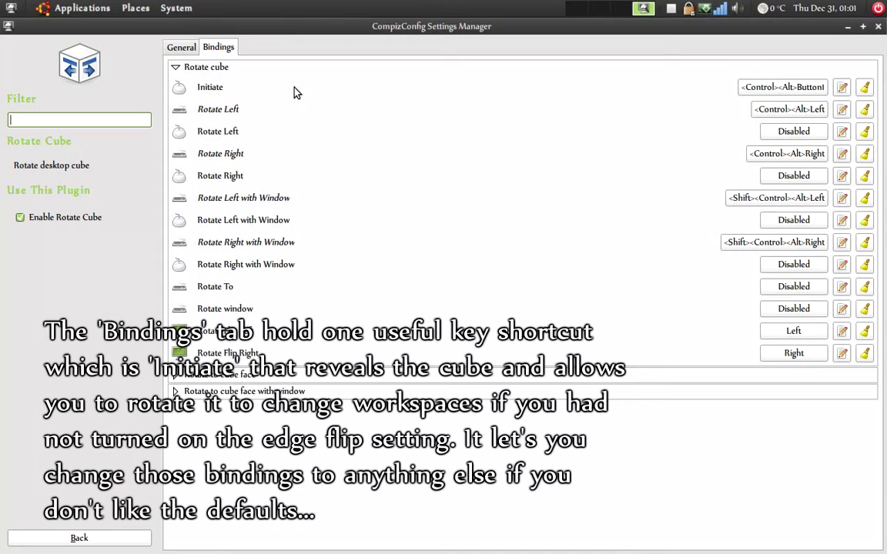
{"action": "left_click", "coordinate": [774, 89]}
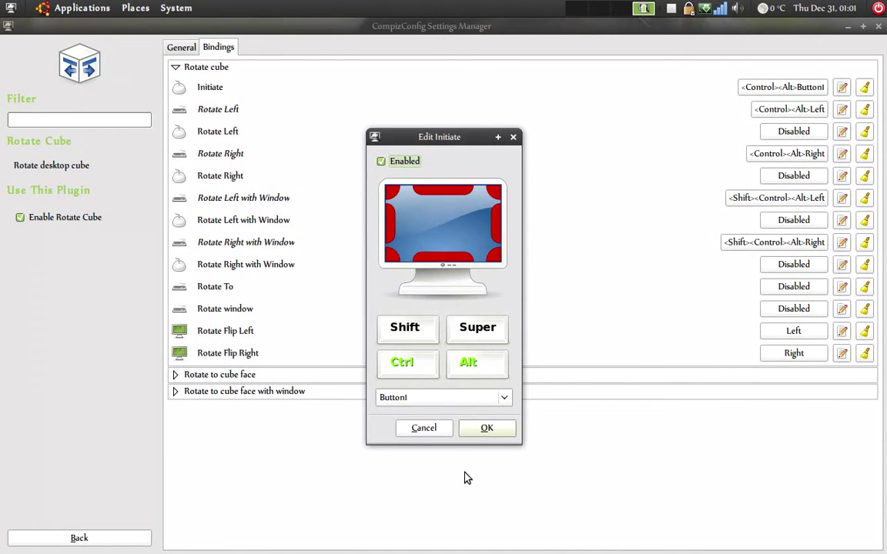
{"action": "key", "text": "ctrl+alt+Left"}
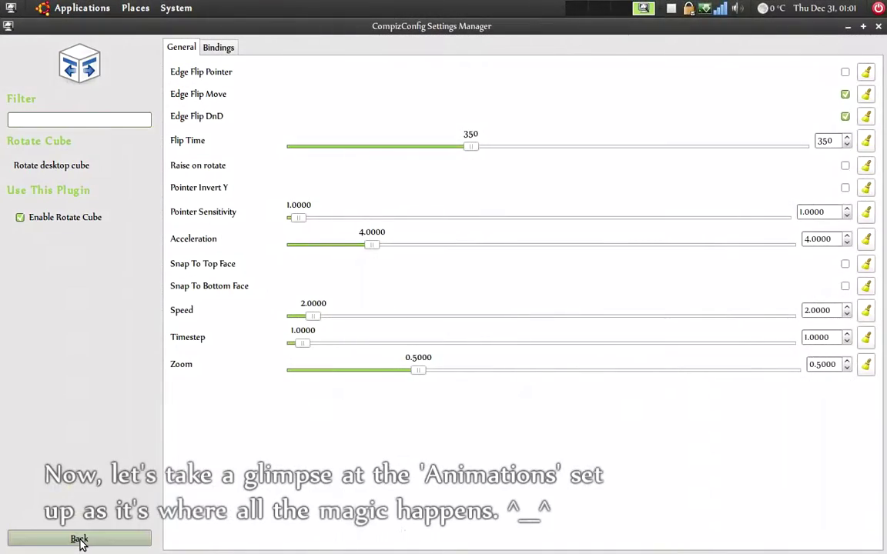
Step: Return to the plugin overview and open the settings of the Animations plugin in the Effects category
{"action": "left_click", "coordinate": [80, 537]}
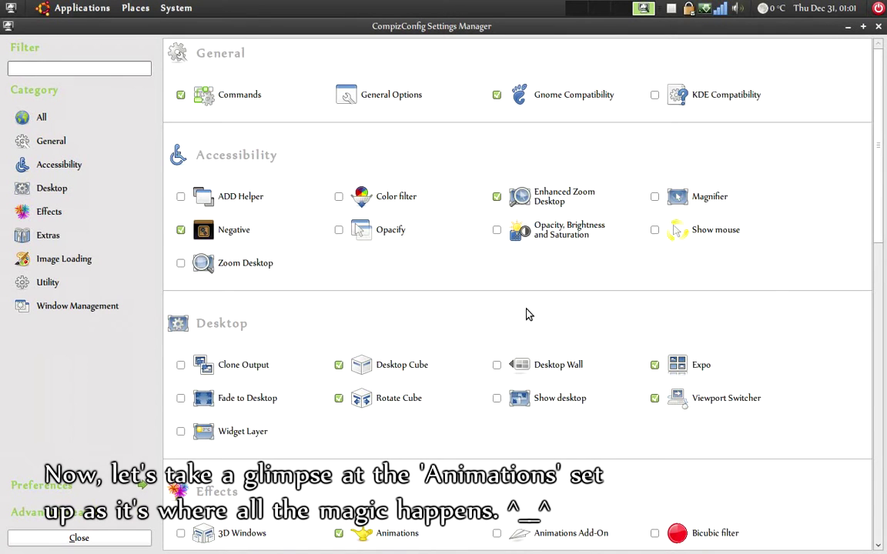
{"action": "scroll", "coordinate": [526, 314], "scroll_direction": "down", "scroll_amount": 5}
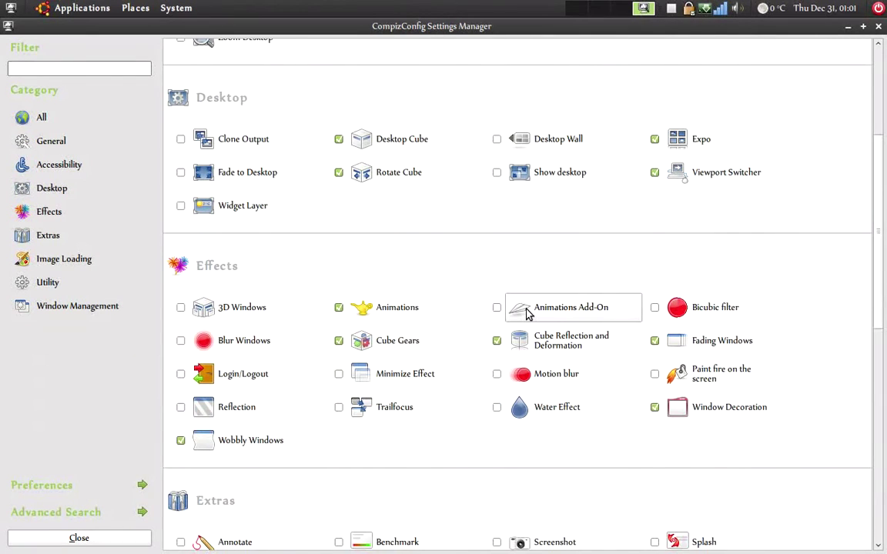
{"action": "scroll", "coordinate": [526, 314], "scroll_direction": "down", "scroll_amount": 1}
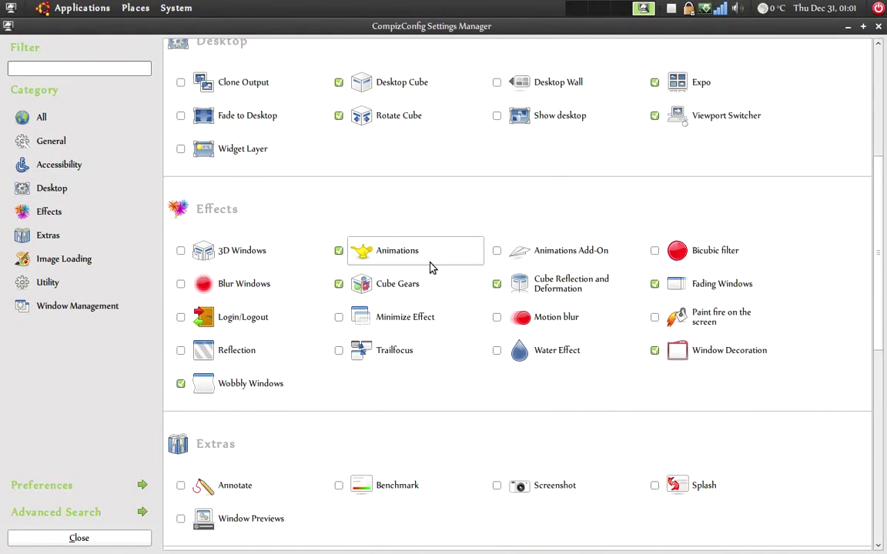
{"action": "left_click", "coordinate": [387, 254]}
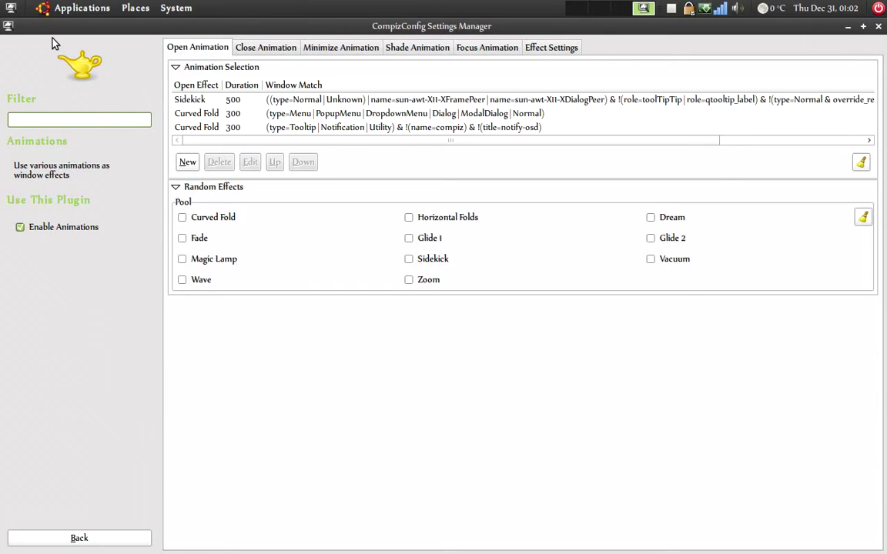
Step: Launch the Calculator to preview the current window-opening animation, and close it again
{"action": "left_click", "coordinate": [44, 6]}
{"action": "mouse_move", "coordinate": [77, 27]}
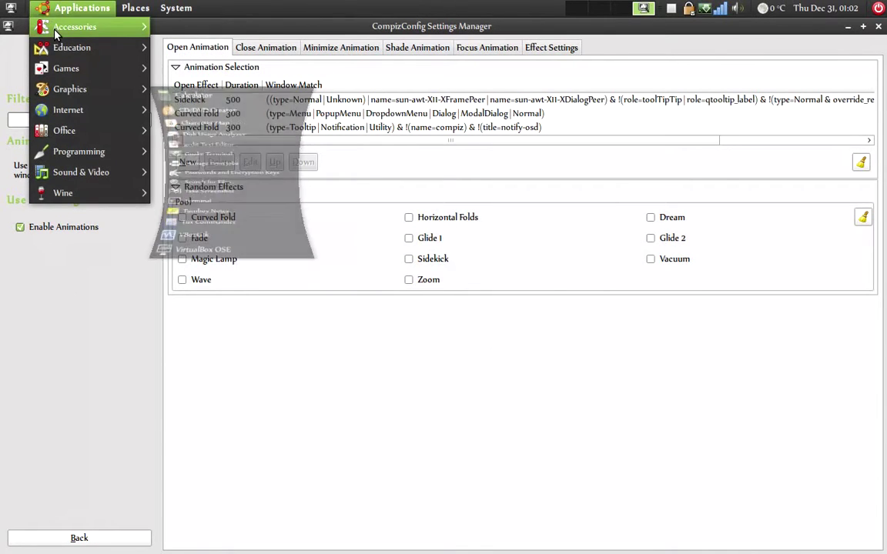
{"action": "left_click", "coordinate": [224, 32]}
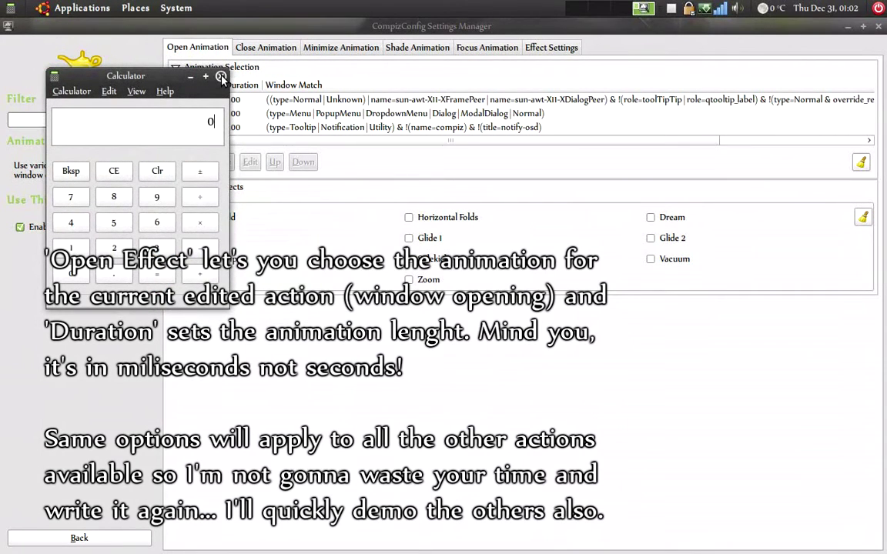
{"action": "left_click", "coordinate": [221, 78]}
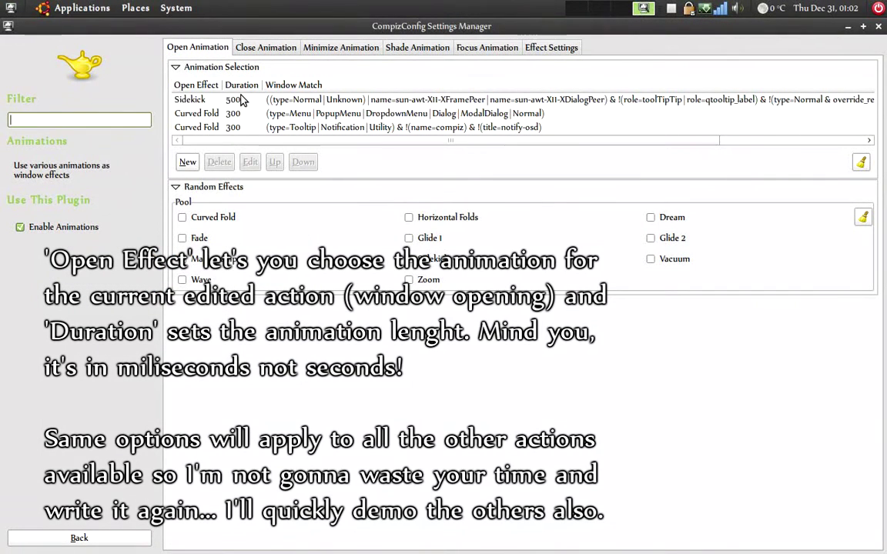
Step: Set the Open Effect of the Sidekick entry to Magic Lamp, preview it by launching the Calculator, and minimize the Calculator
{"action": "double_click", "coordinate": [240, 101]}
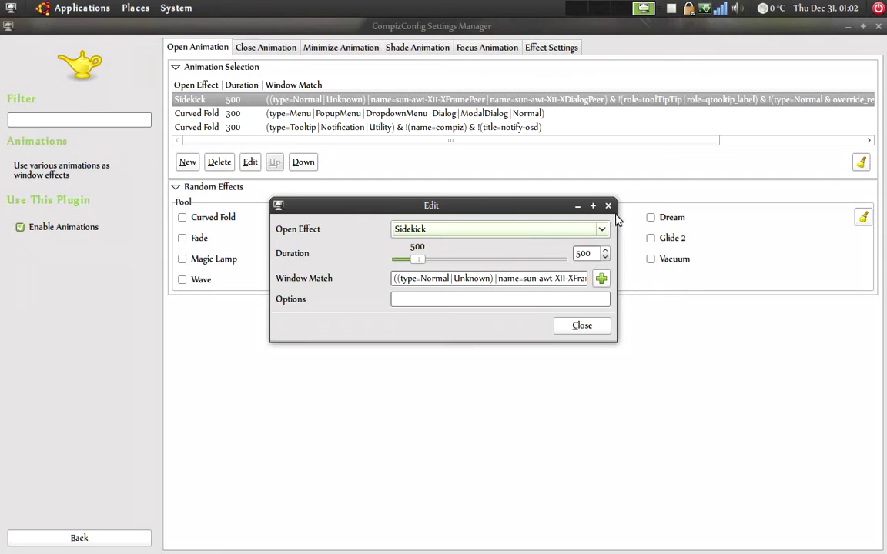
{"action": "left_click", "coordinate": [430, 230]}
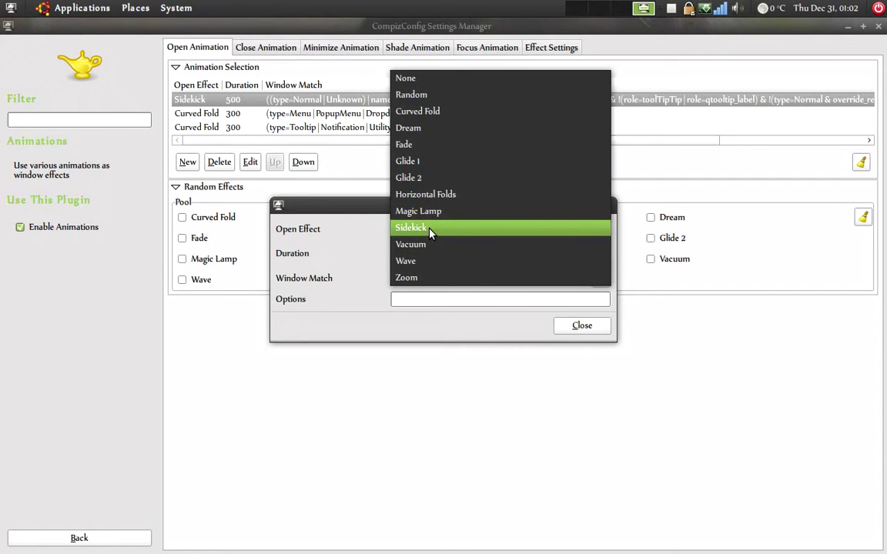
{"action": "left_click", "coordinate": [420, 212]}
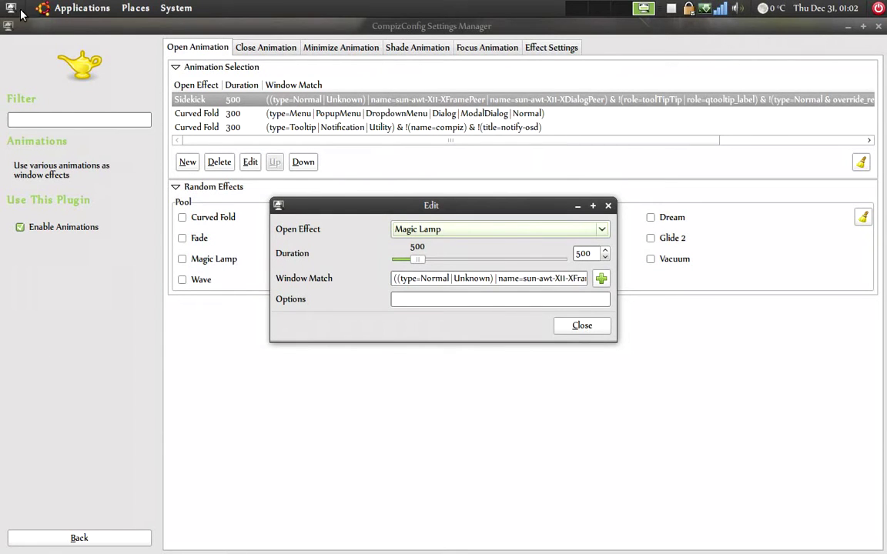
{"action": "left_click", "coordinate": [77, 9]}
{"action": "mouse_move", "coordinate": [74, 28]}
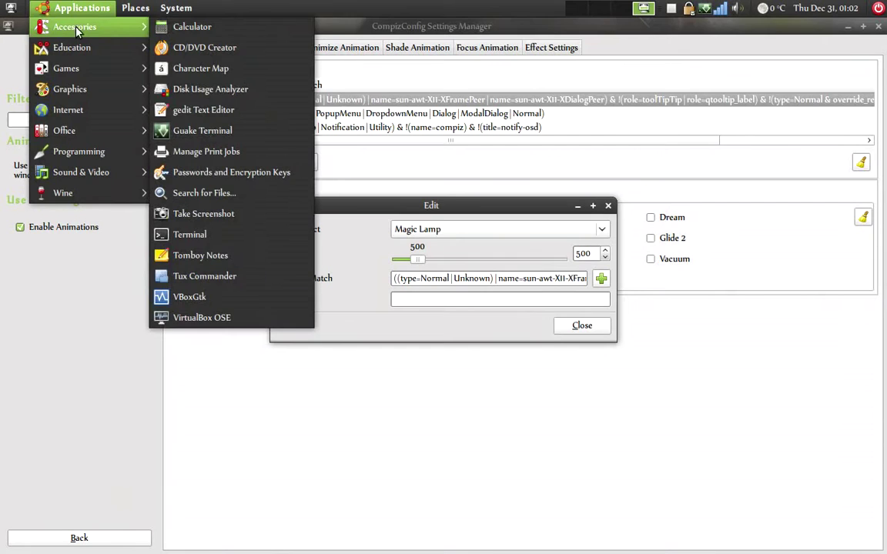
{"action": "left_click", "coordinate": [156, 24]}
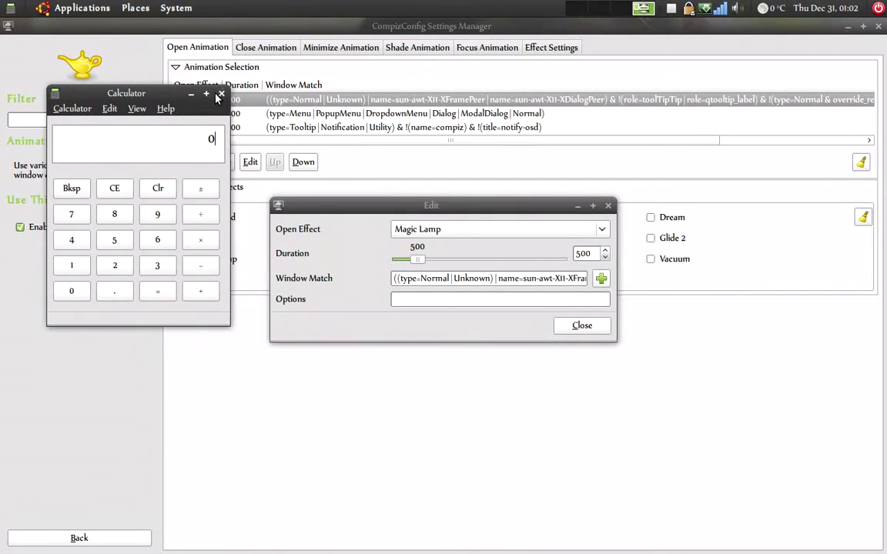
{"action": "left_click", "coordinate": [190, 93]}
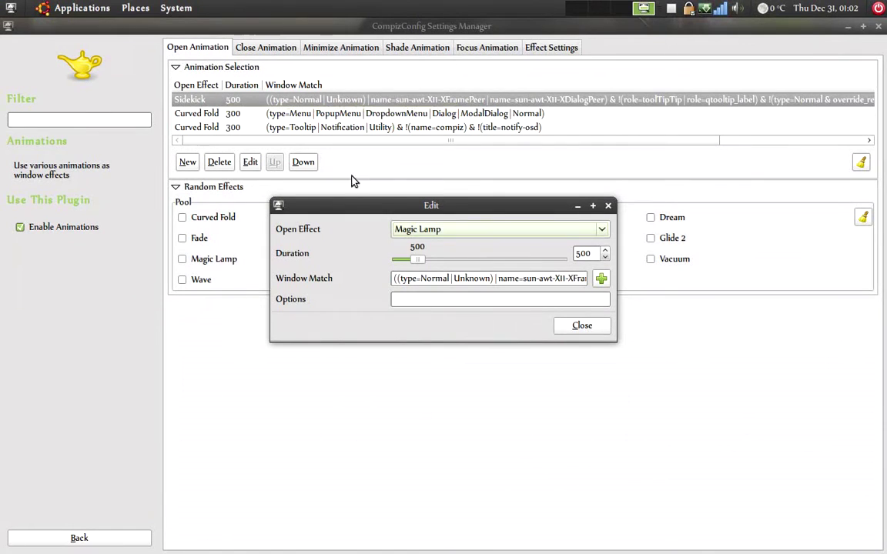
Step: Set the Open Effect to Dream and preview it by launching and closing the Calculator
{"action": "left_click", "coordinate": [422, 228]}
{"action": "left_click", "coordinate": [422, 154]}
{"action": "left_click", "coordinate": [77, 11]}
{"action": "mouse_move", "coordinate": [83, 28]}
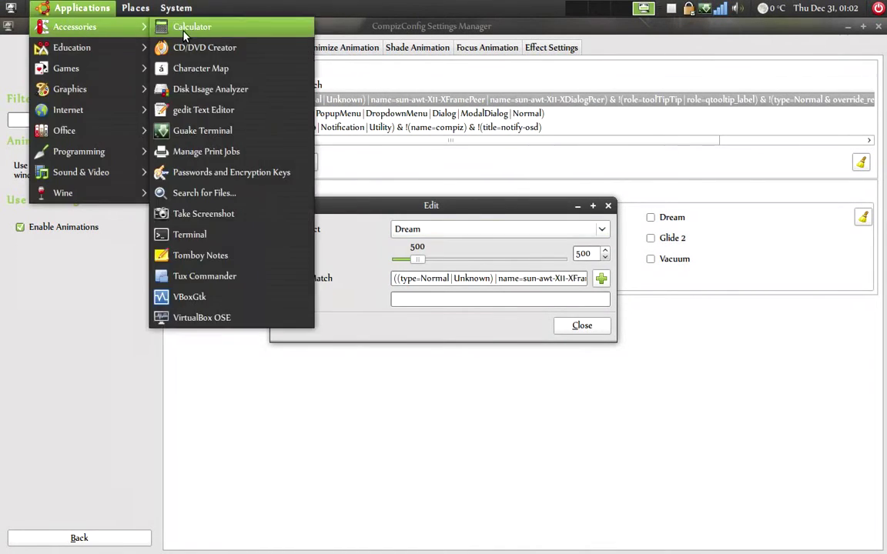
{"action": "left_click", "coordinate": [192, 28]}
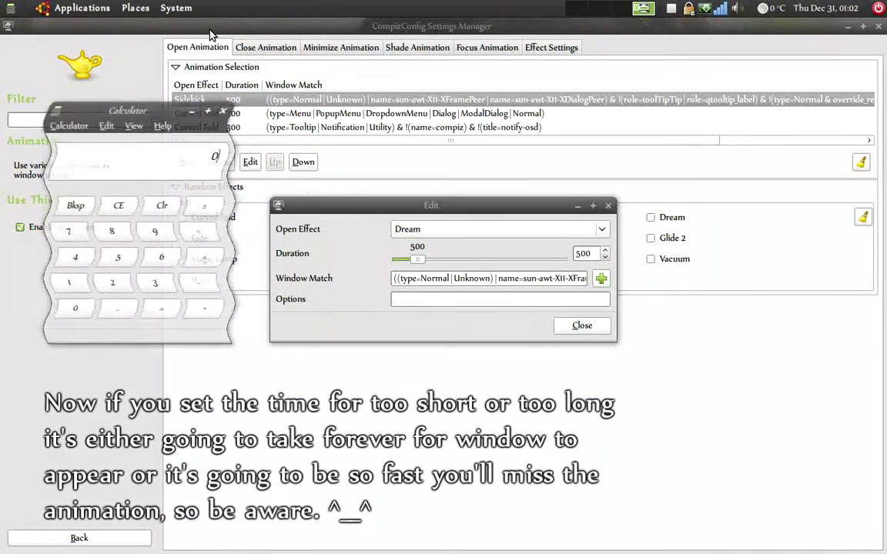
{"action": "left_click", "coordinate": [226, 112]}
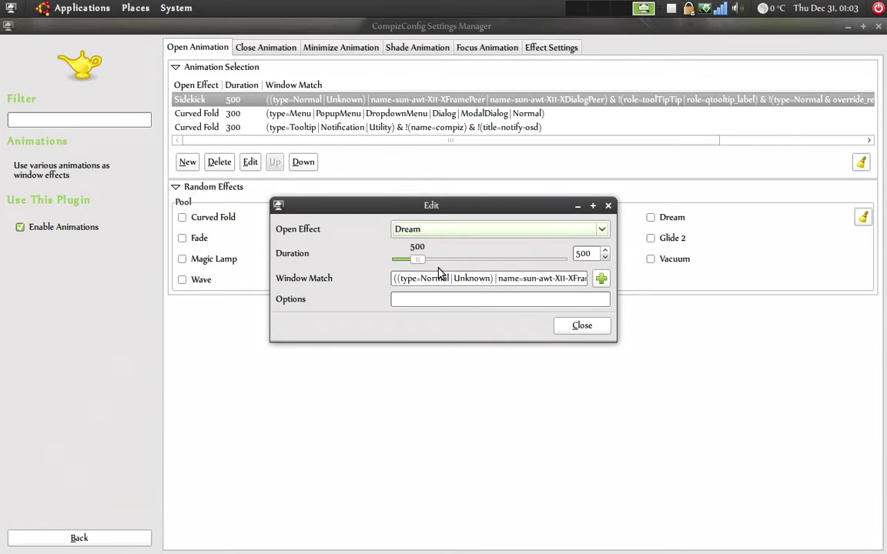
Step: Set the opening animation's Duration to 2712 and its effect to Sidekick, and launch the Calculator to preview the slow animation
{"action": "left_click_drag", "start_coordinate": [418, 263], "coordinate": [422, 265]}
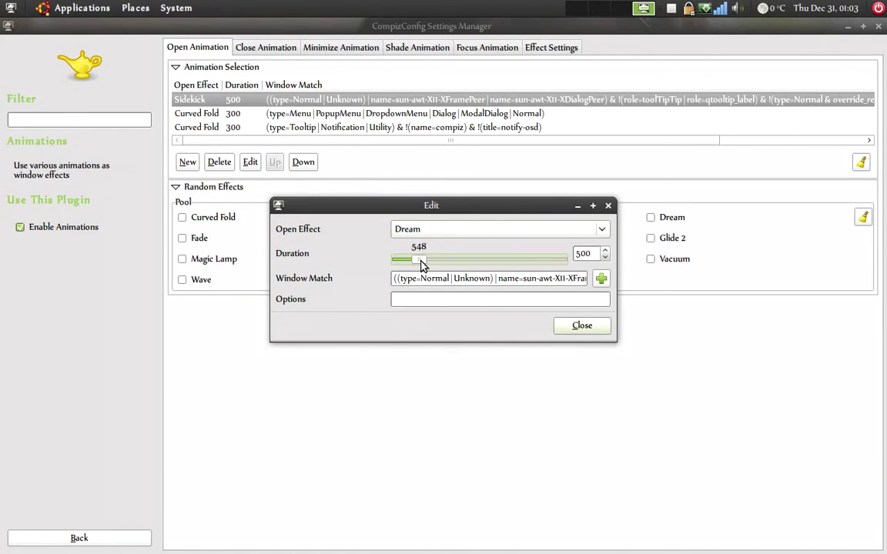
{"action": "left_click_drag", "start_coordinate": [497, 263], "coordinate": [493, 263]}
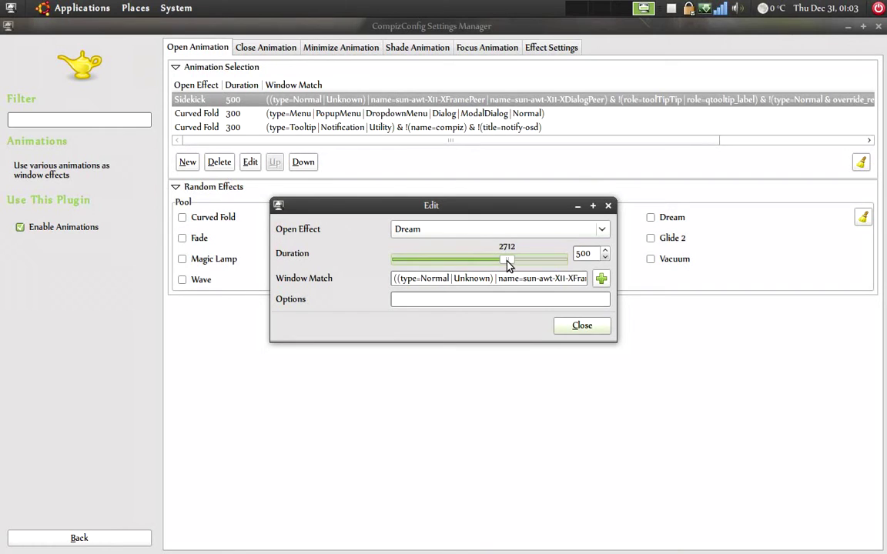
{"action": "left_click", "coordinate": [431, 229]}
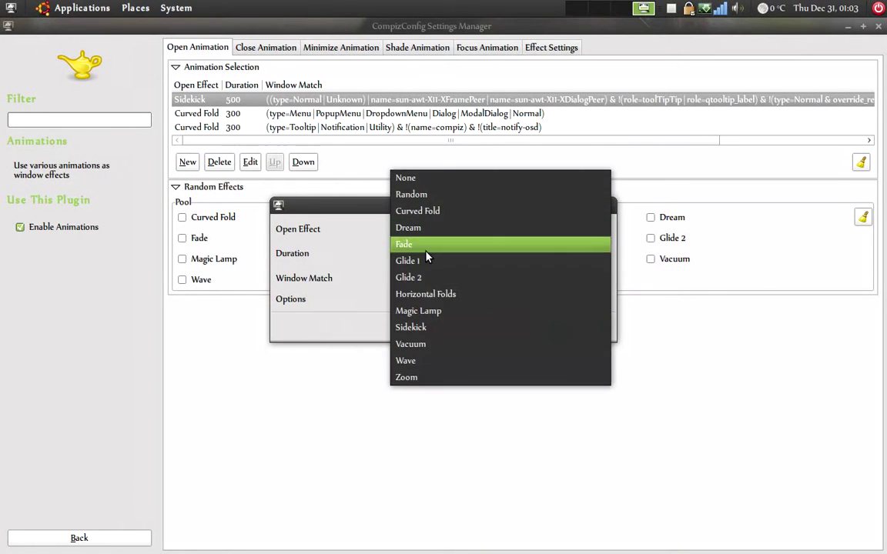
{"action": "left_click", "coordinate": [422, 328]}
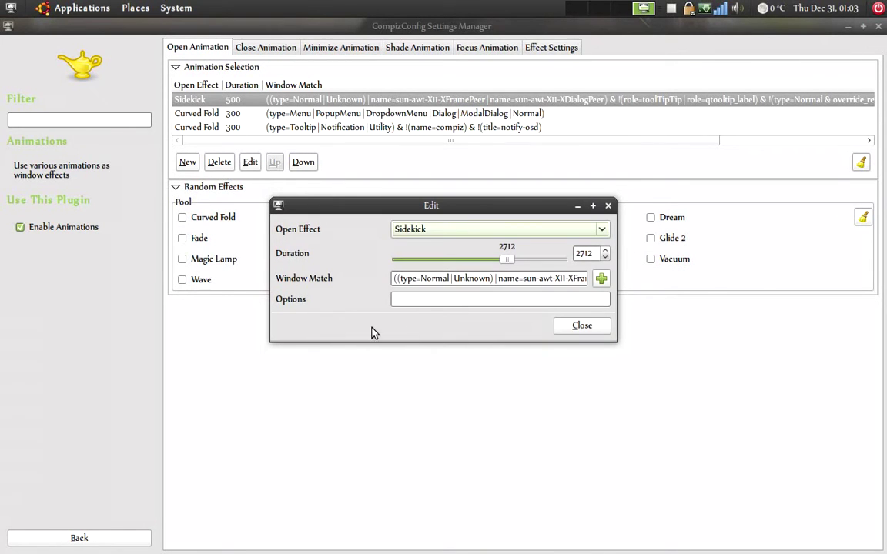
{"action": "left_click", "coordinate": [52, 9]}
{"action": "mouse_move", "coordinate": [58, 28]}
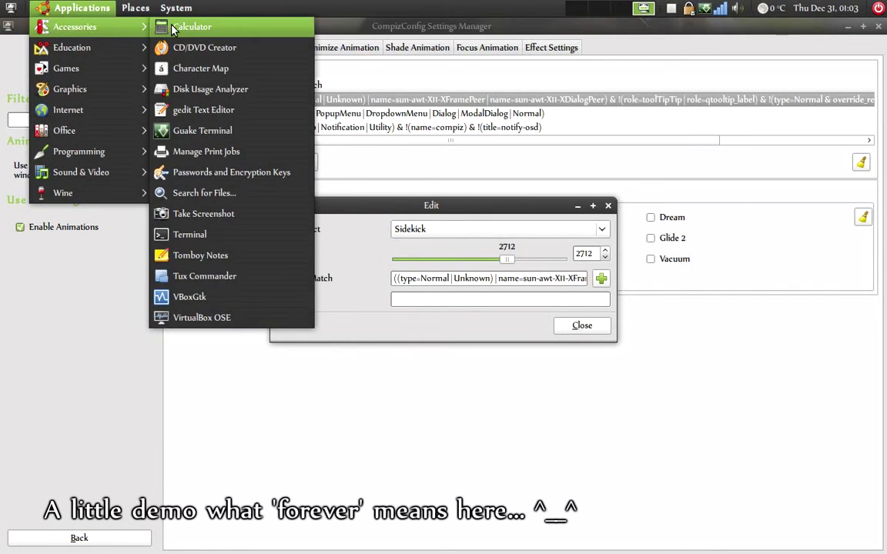
{"action": "left_click", "coordinate": [159, 29]}
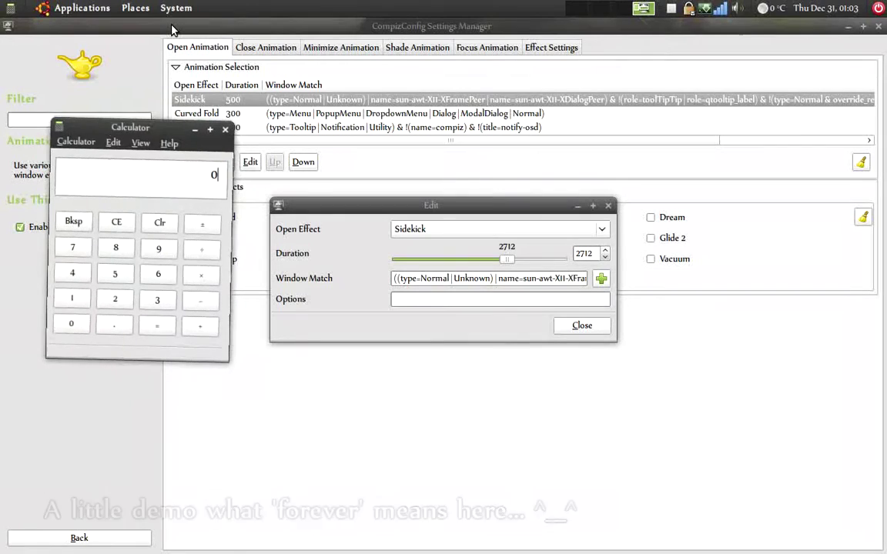
Step: Set the opening animation's Duration to 50, preview the fast animation by launching and closing the Calculator, and finish editing the entry
{"action": "left_click_drag", "start_coordinate": [504, 254], "coordinate": [356, 248]}
{"action": "left_click", "coordinate": [71, 7]}
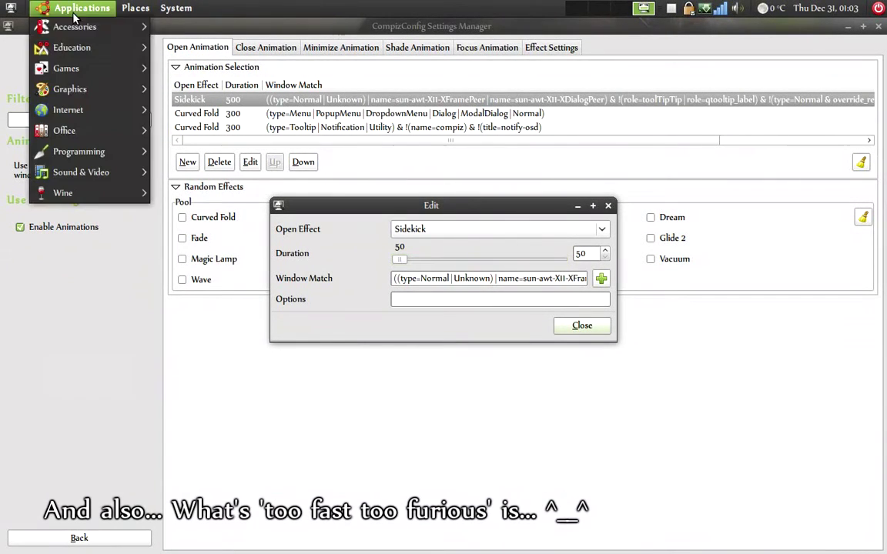
{"action": "mouse_move", "coordinate": [96, 27]}
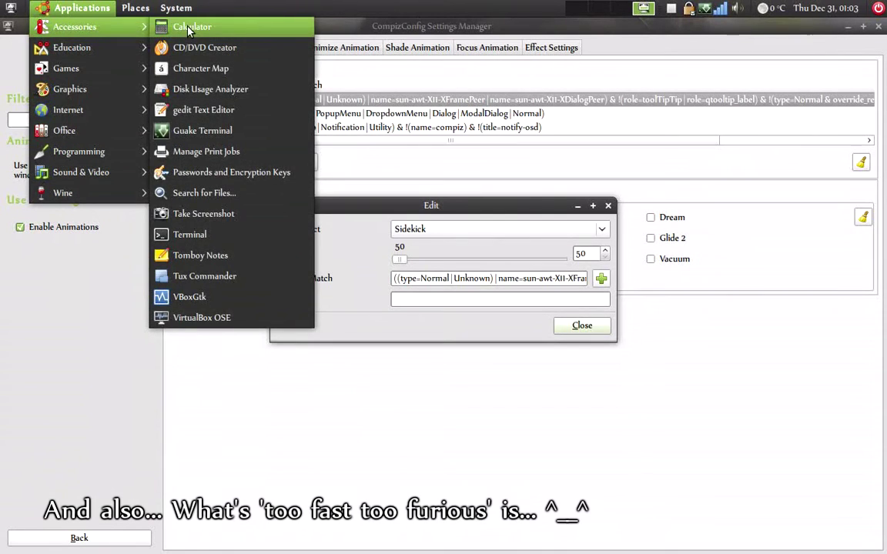
{"action": "left_click", "coordinate": [188, 28]}
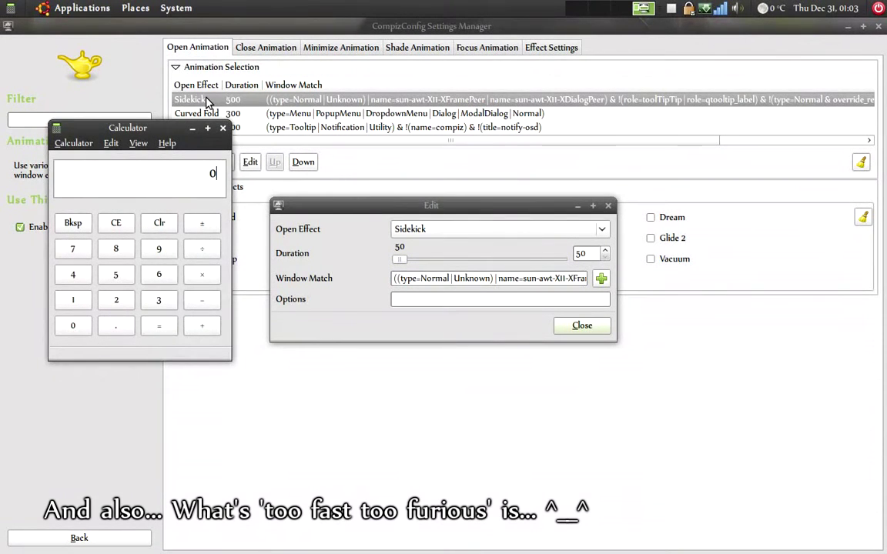
{"action": "left_click", "coordinate": [222, 128]}
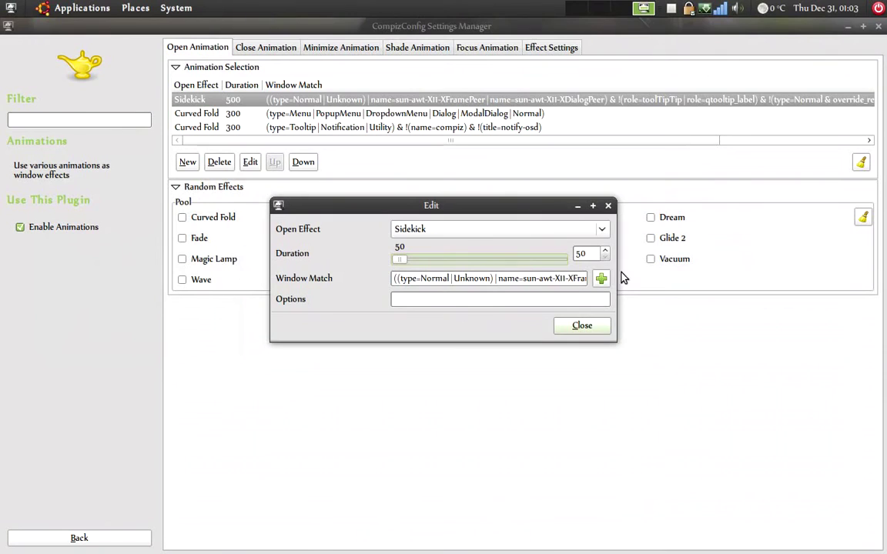
{"action": "key", "text": "Return"}
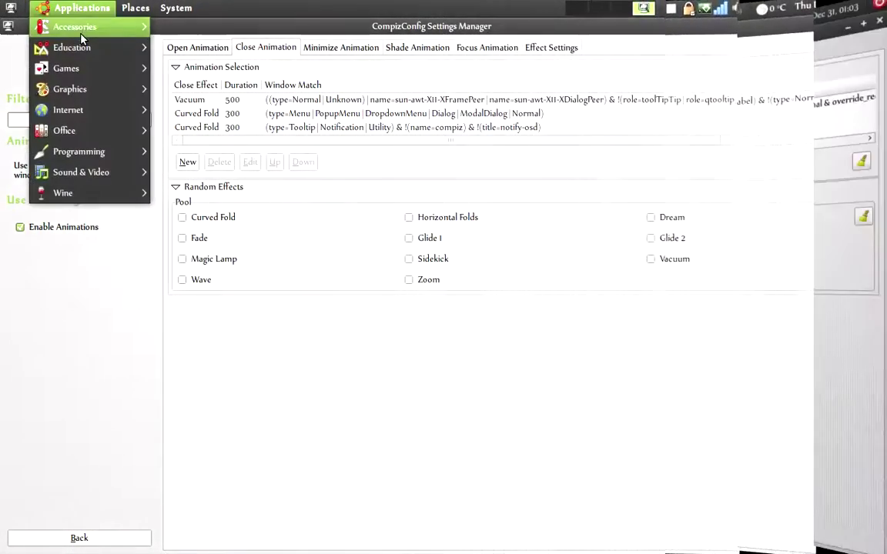
Step: Launch another Calculator, set the Close Effect of the Vacuum entry to Horizontal Folds, and preview it by closing a Calculator window
{"action": "mouse_move", "coordinate": [81, 37]}
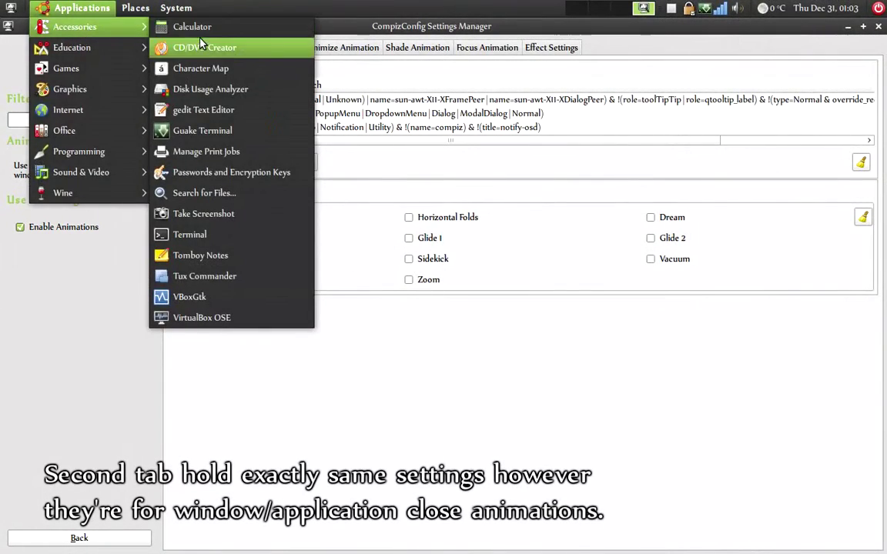
{"action": "left_click", "coordinate": [181, 25]}
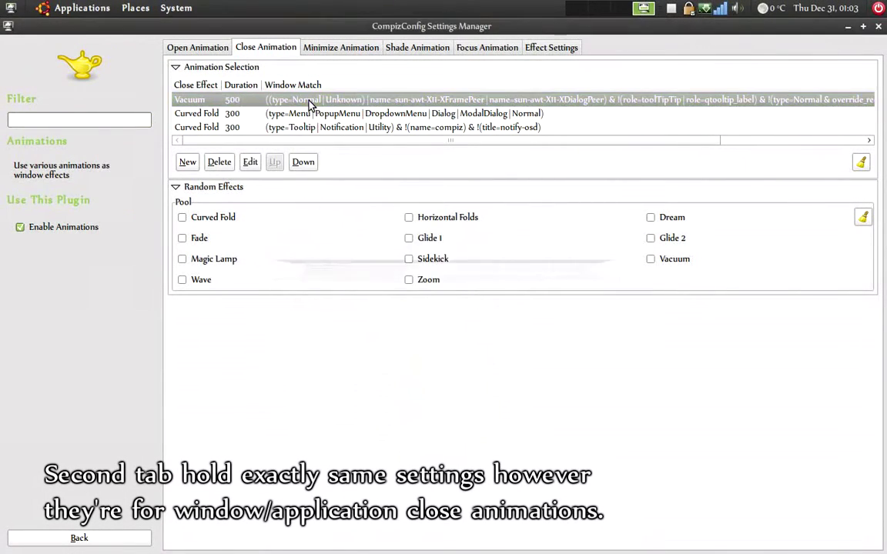
{"action": "double_click", "coordinate": [308, 100]}
{"action": "left_click", "coordinate": [419, 232]}
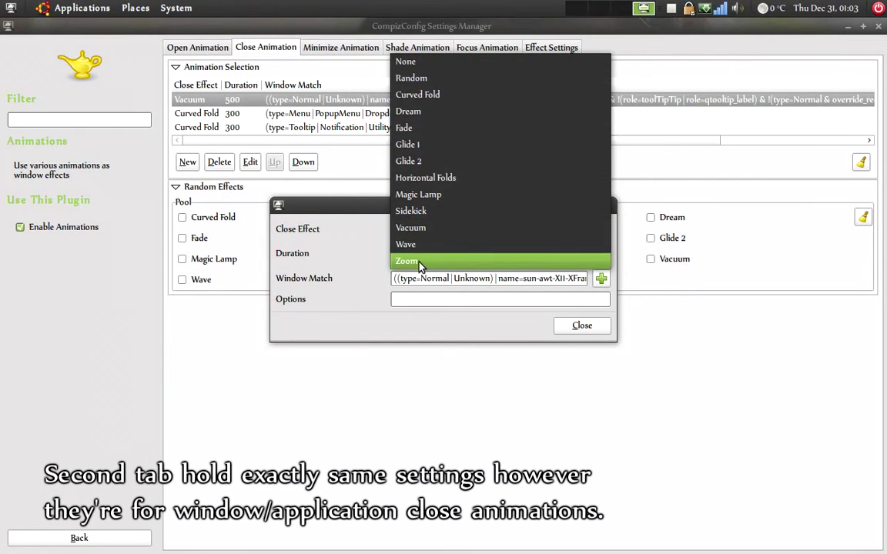
{"action": "left_click", "coordinate": [449, 180]}
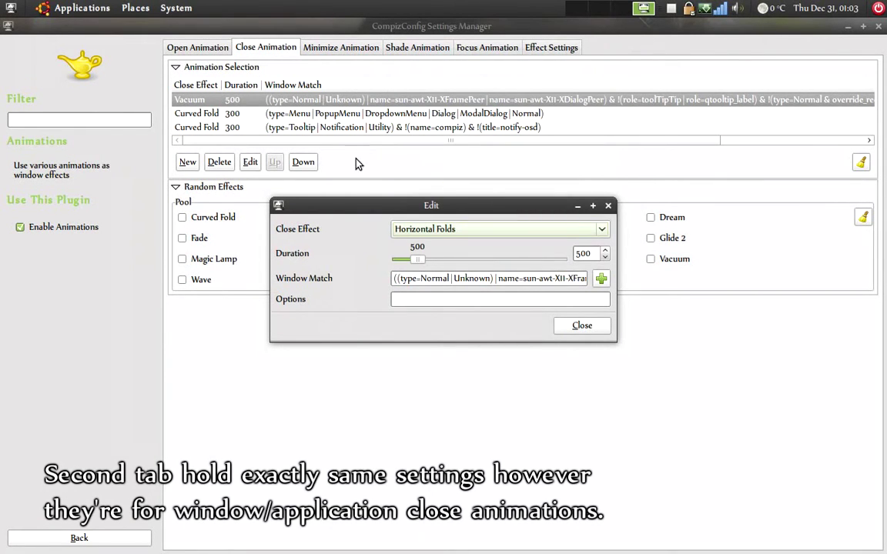
{"action": "left_click", "coordinate": [7, 7]}
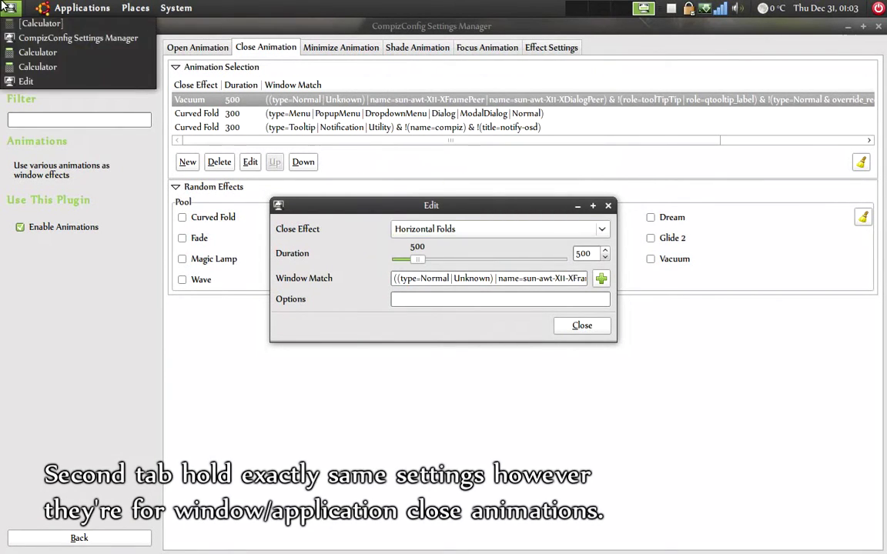
{"action": "left_click", "coordinate": [25, 46]}
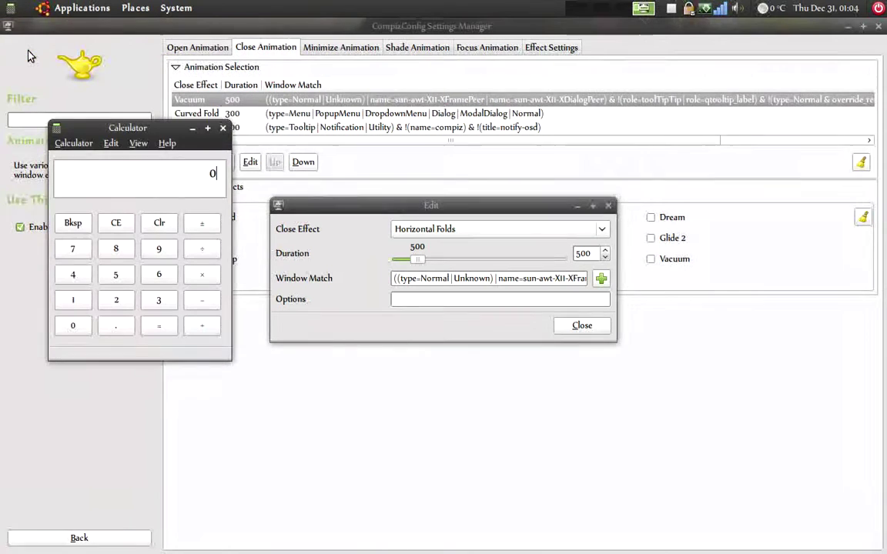
{"action": "left_click", "coordinate": [223, 128]}
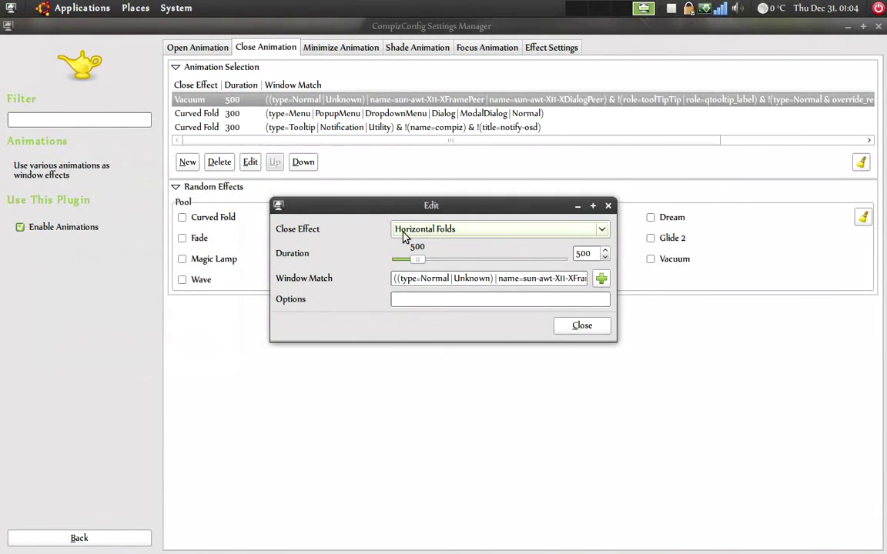
Step: Set the Close Effect to Curved Fold and preview it by bringing up a Calculator window and closing it
{"action": "left_click", "coordinate": [404, 234]}
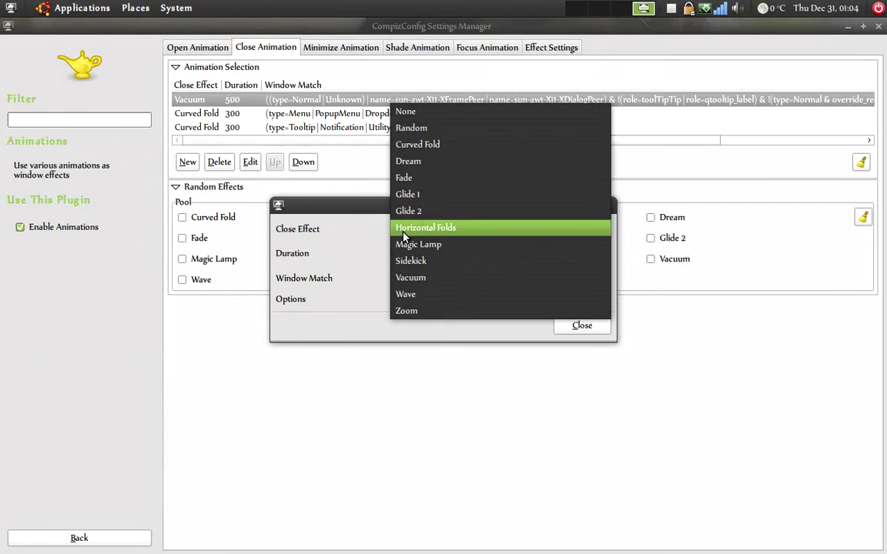
{"action": "left_click", "coordinate": [415, 145]}
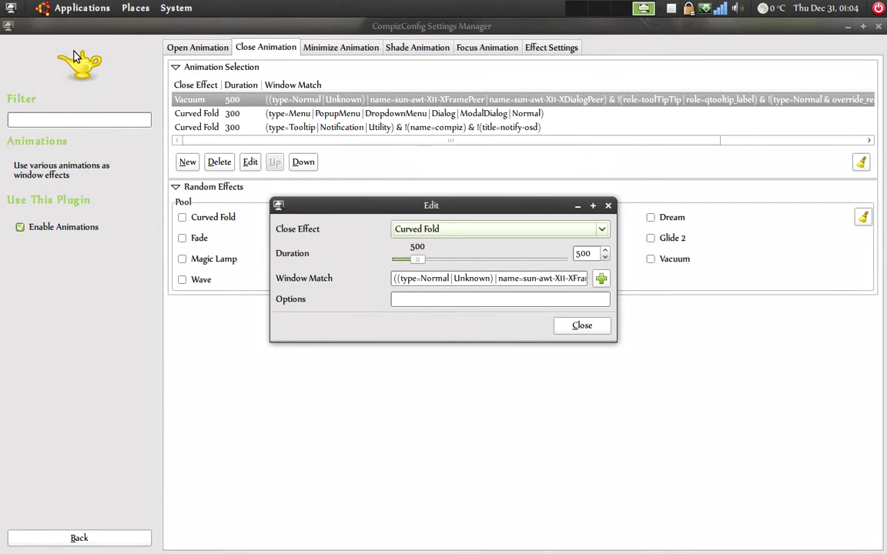
{"action": "left_click", "coordinate": [9, 11]}
{"action": "left_click", "coordinate": [31, 45]}
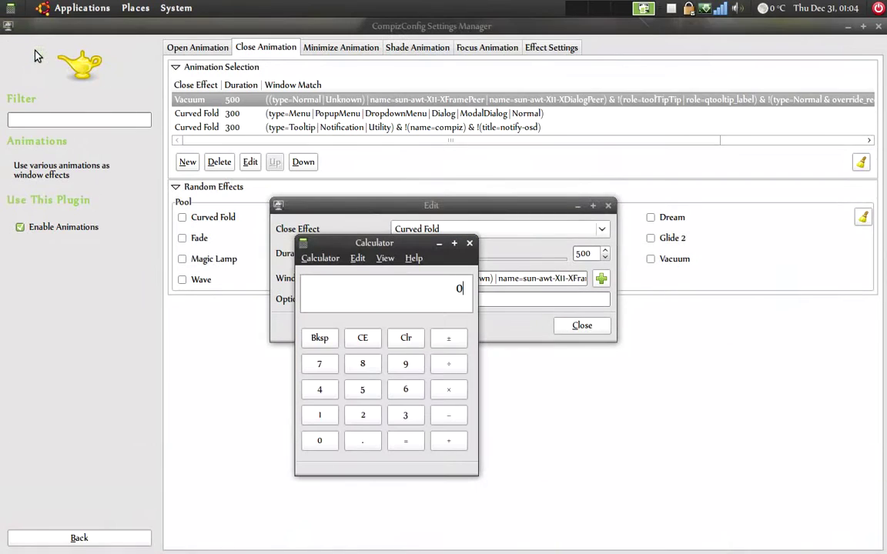
{"action": "left_click", "coordinate": [470, 244]}
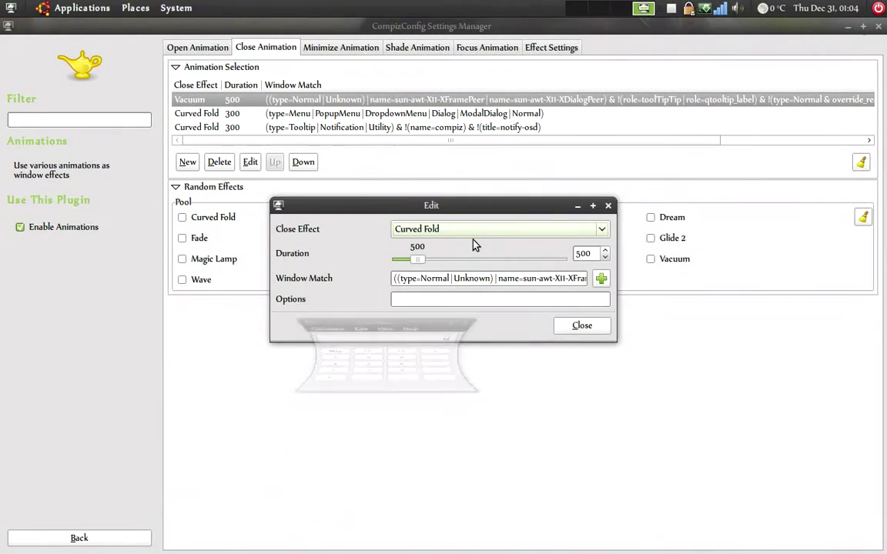
Step: Set the Close Effect to Zoom and preview it by bringing up a Calculator window and closing it
{"action": "left_click", "coordinate": [472, 230]}
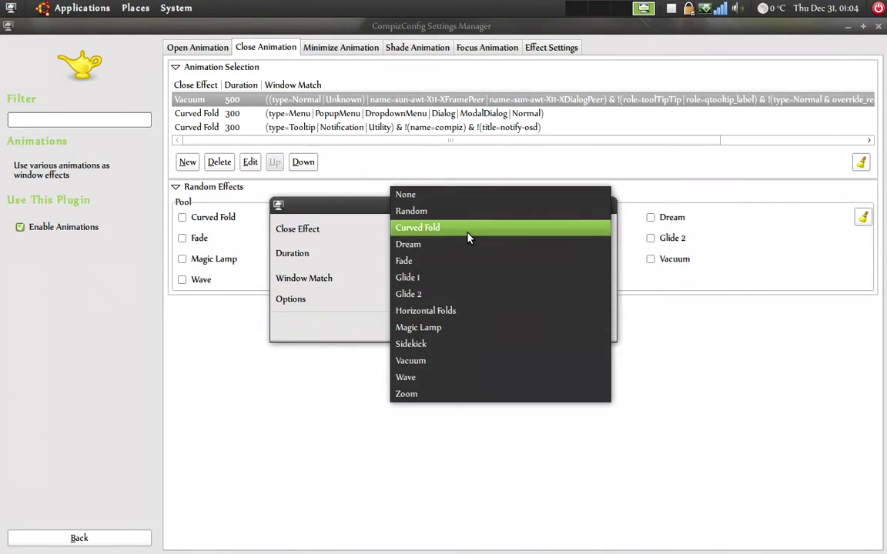
{"action": "left_click", "coordinate": [428, 397]}
{"action": "left_click", "coordinate": [10, 9]}
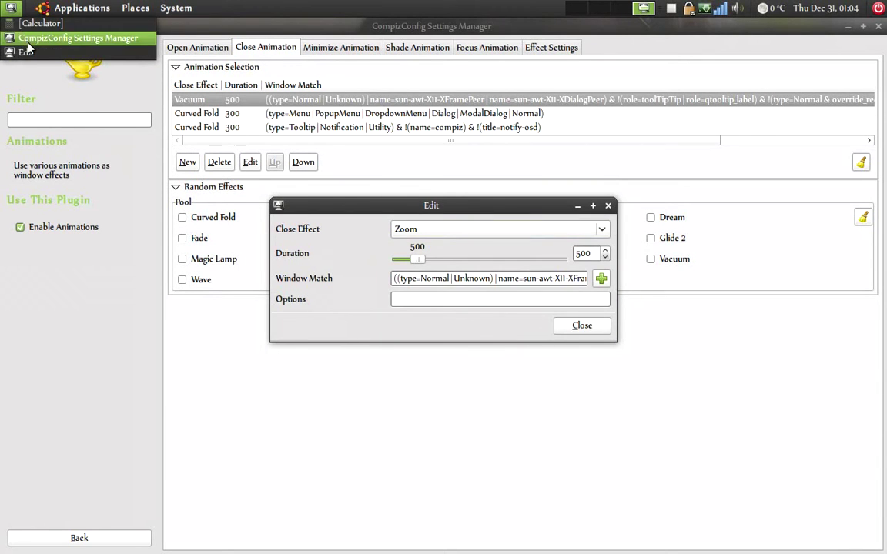
{"action": "left_click", "coordinate": [40, 23]}
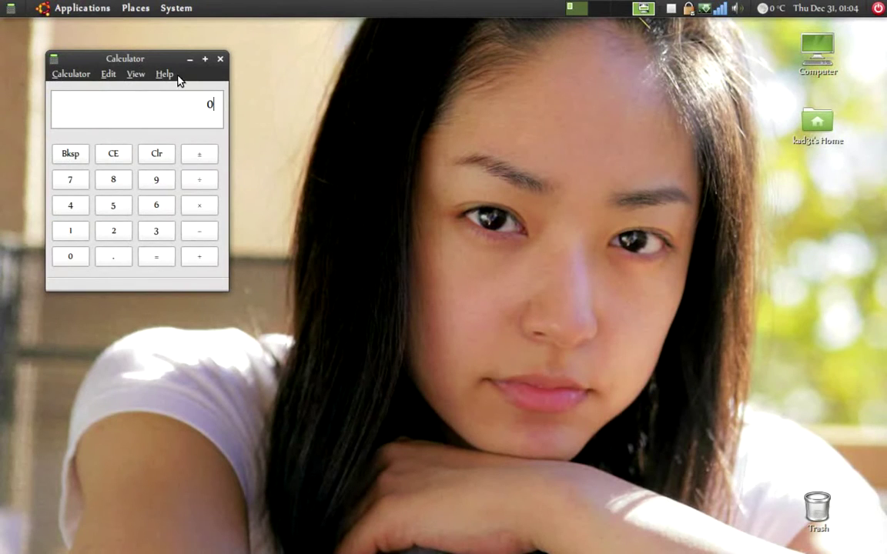
{"action": "left_click", "coordinate": [221, 59]}
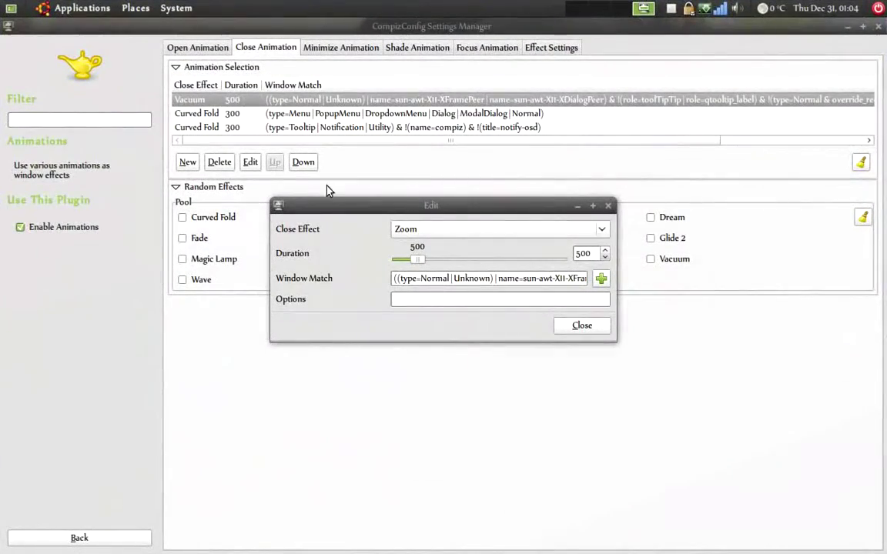
Step: Set the Close Effect of the entry to Vacuum and finish editing it
{"action": "left_click", "coordinate": [418, 231]}
{"action": "left_click", "coordinate": [418, 197]}
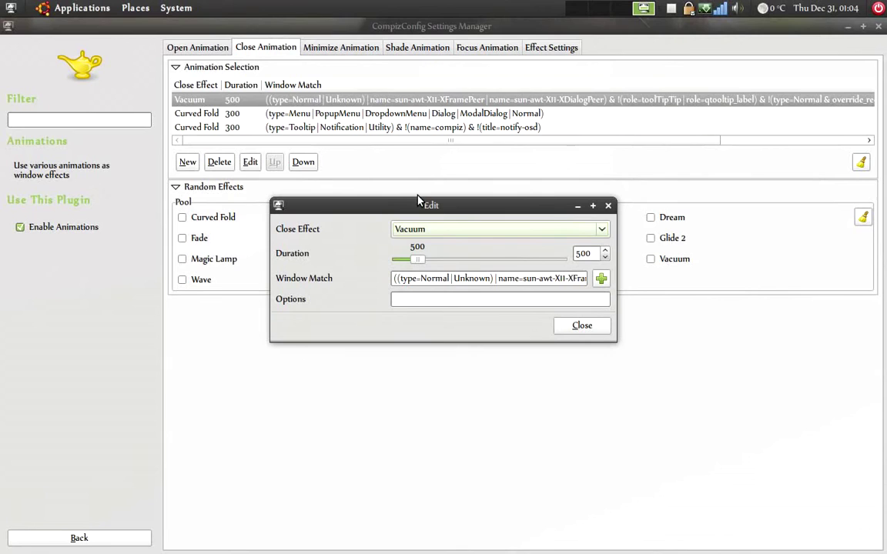
{"action": "left_click", "coordinate": [608, 205]}
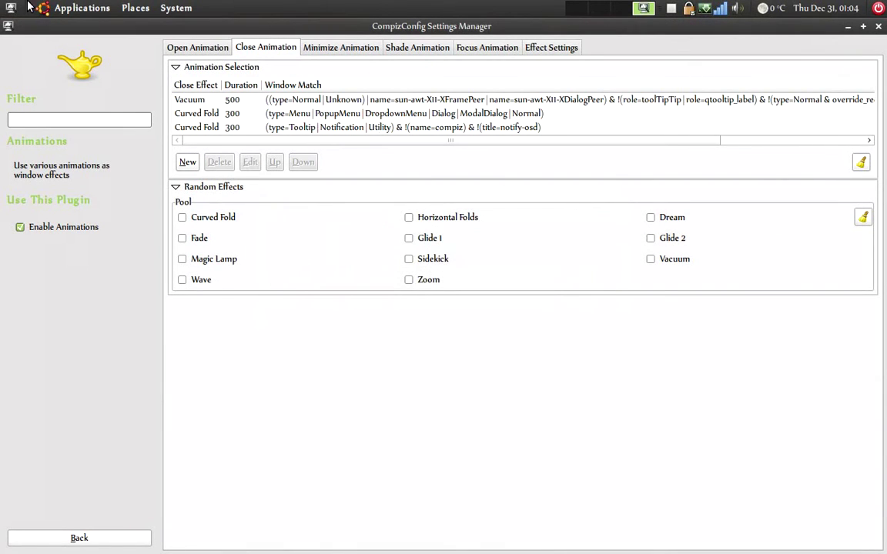
Step: Launch the Calculator and close it to preview the Vacuum close animation
{"action": "left_click", "coordinate": [91, 8]}
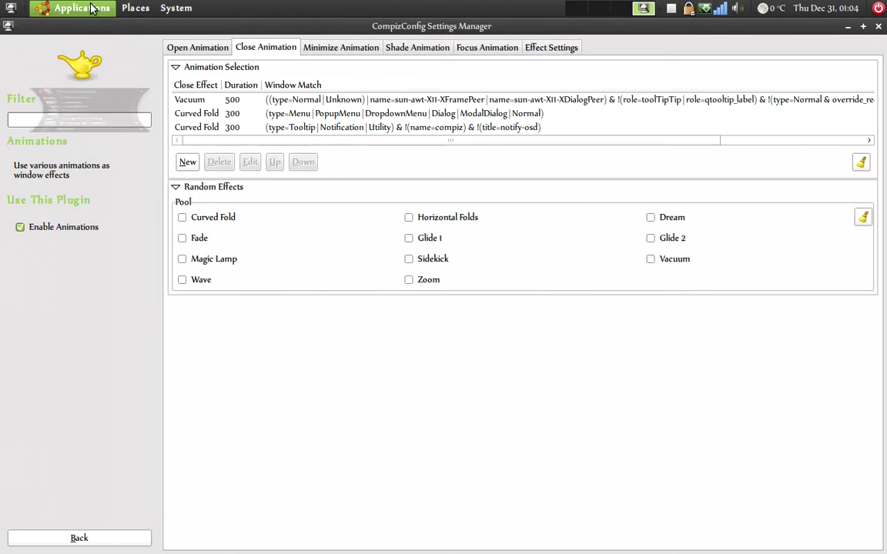
{"action": "mouse_move", "coordinate": [90, 27]}
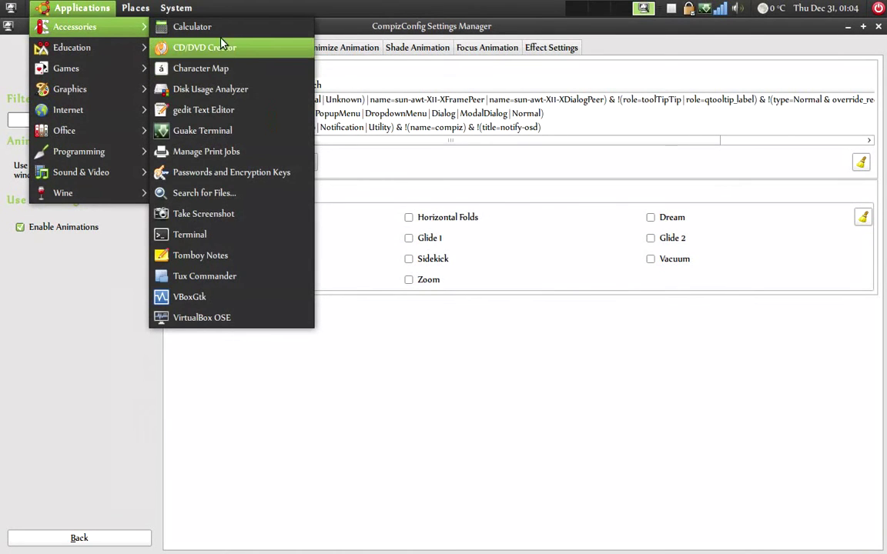
{"action": "left_click", "coordinate": [197, 29]}
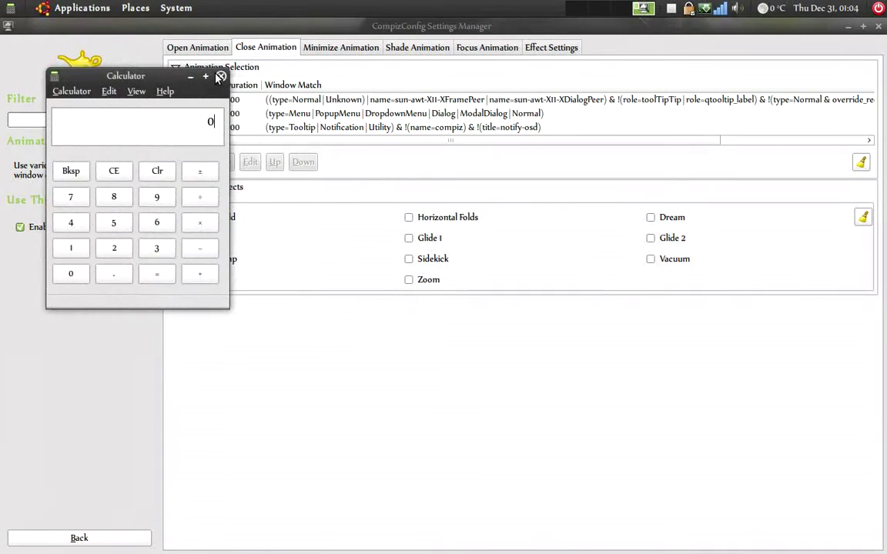
{"action": "left_click", "coordinate": [228, 81]}
Step: Show the minimize animation settings, and preview the Sidekick effect by launching a Calculator, moving it over the settings window and minimizing it
{"action": "left_click", "coordinate": [323, 51]}
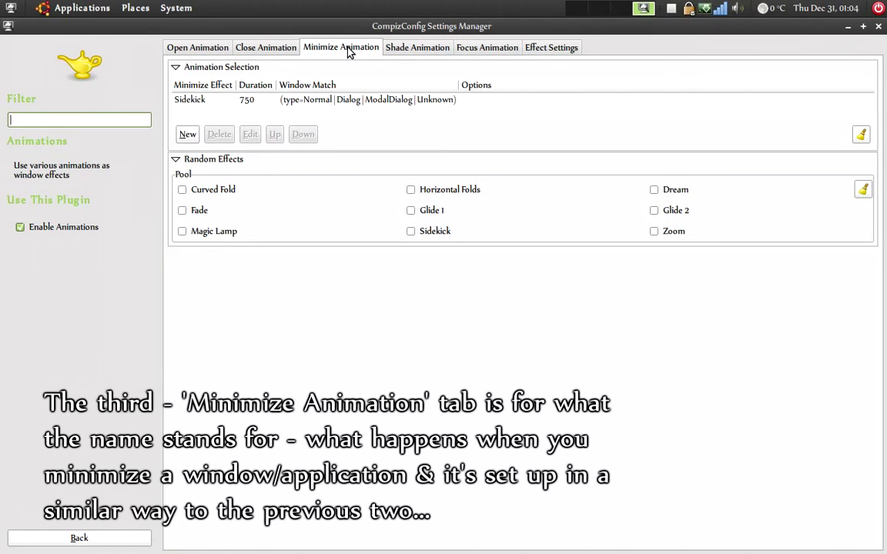
{"action": "left_click", "coordinate": [48, 8]}
{"action": "mouse_move", "coordinate": [45, 27]}
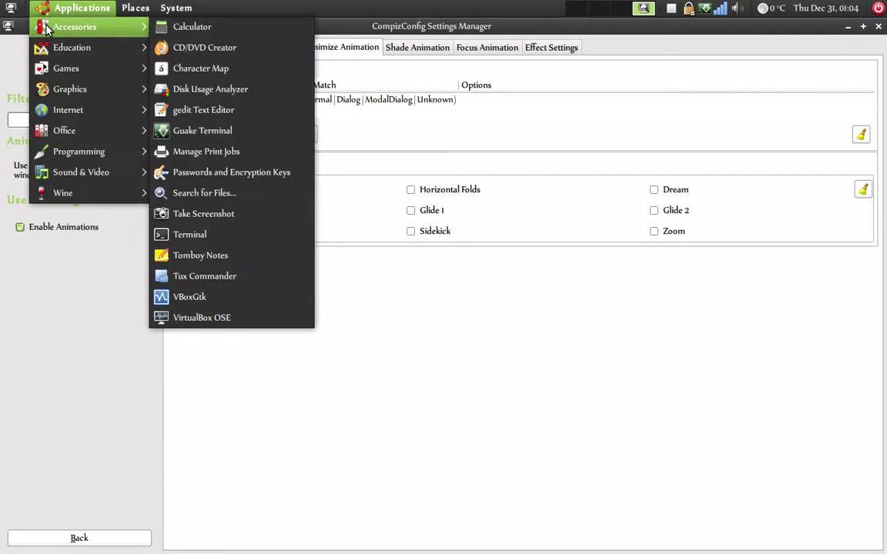
{"action": "left_click", "coordinate": [192, 27]}
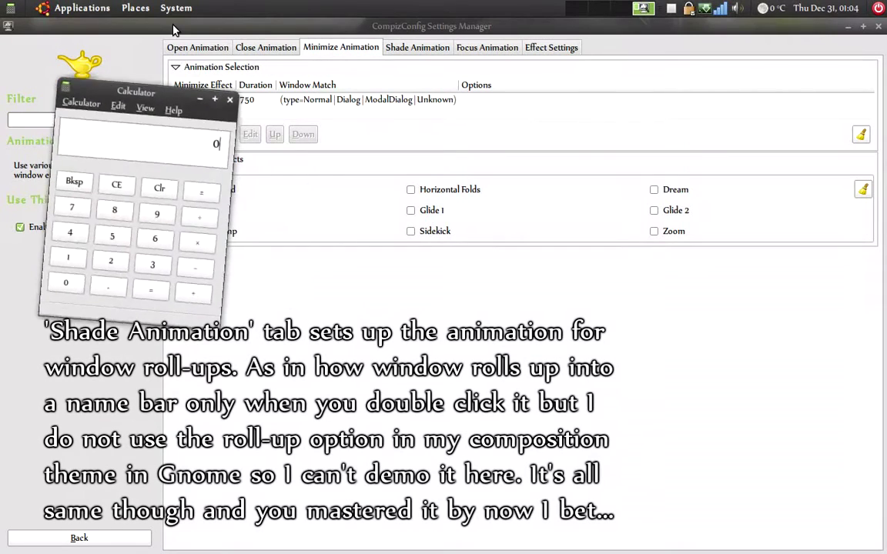
{"action": "left_click_drag", "start_coordinate": [138, 98], "coordinate": [349, 123]}
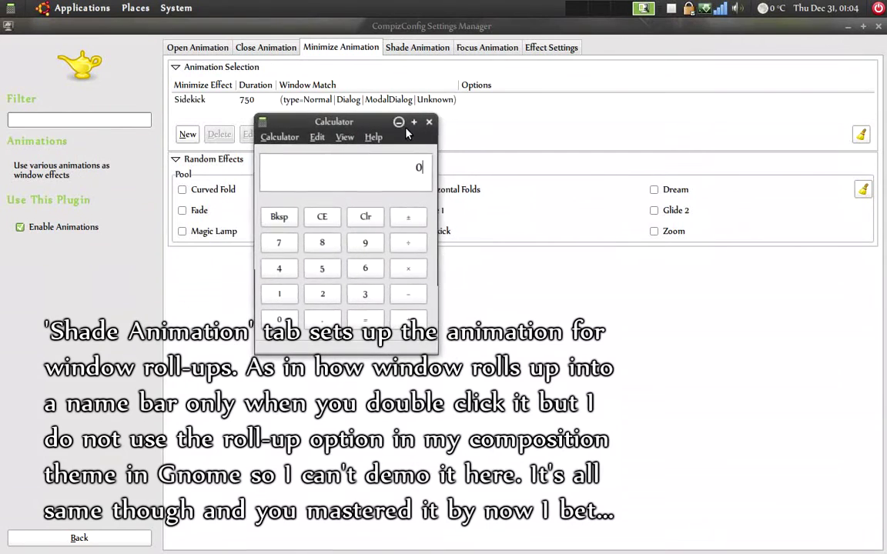
{"action": "left_click", "coordinate": [398, 123]}
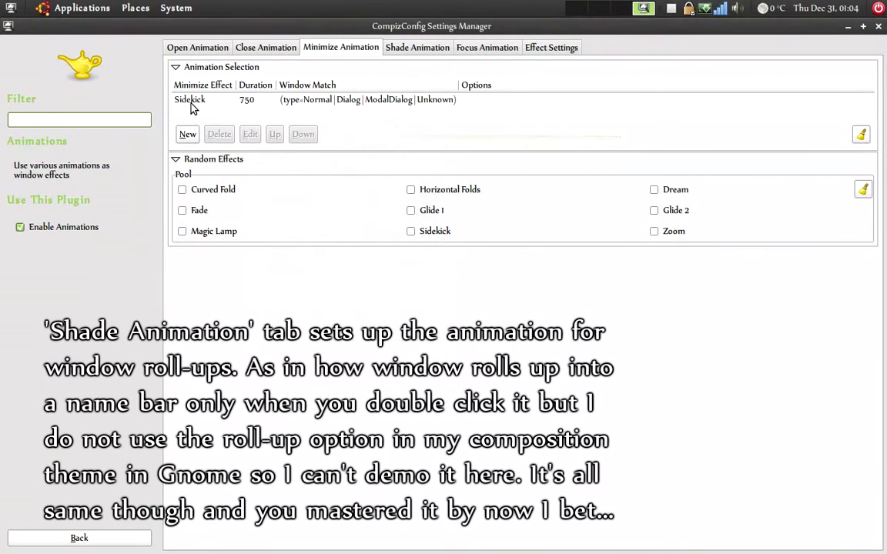
Step: Open the Sidekick minimize entry, look through the available effects, keep Sidekick and close the editor
{"action": "double_click", "coordinate": [173, 97]}
{"action": "left_click", "coordinate": [422, 230]}
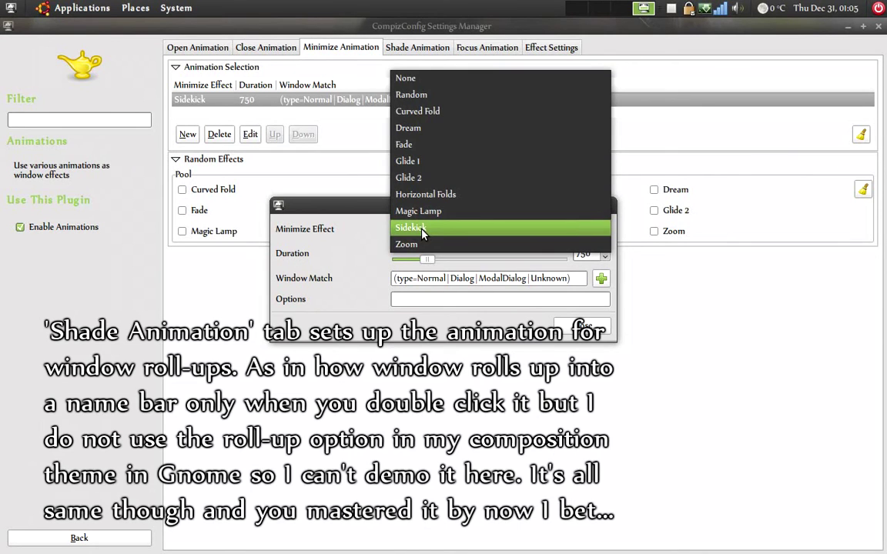
{"action": "left_click", "coordinate": [423, 229]}
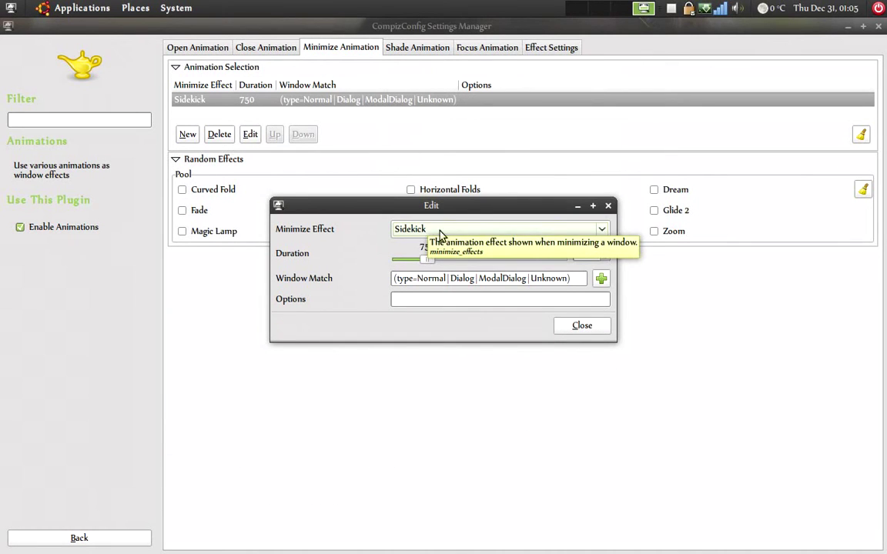
{"action": "left_click", "coordinate": [607, 206]}
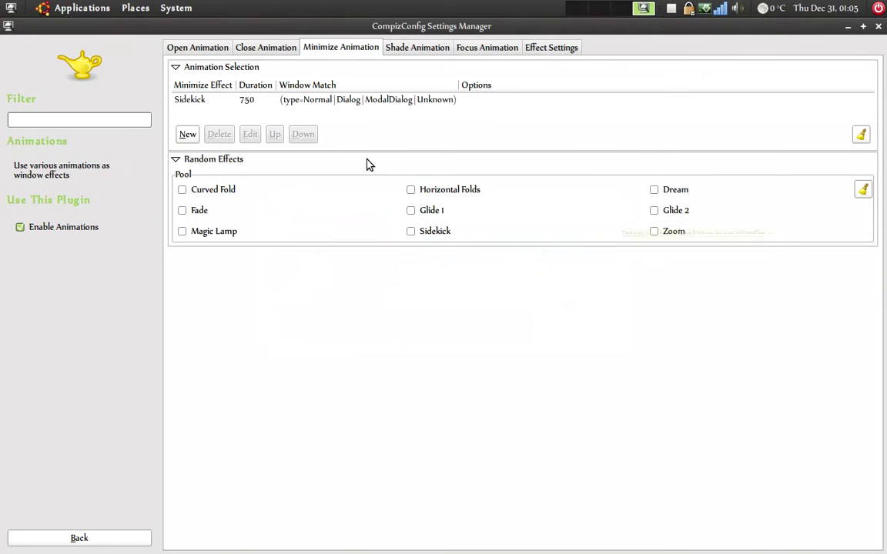
Step: Show the shade animation settings and unmaximize the CompizConfig Settings Manager window from its title bar
{"action": "left_click", "coordinate": [410, 49]}
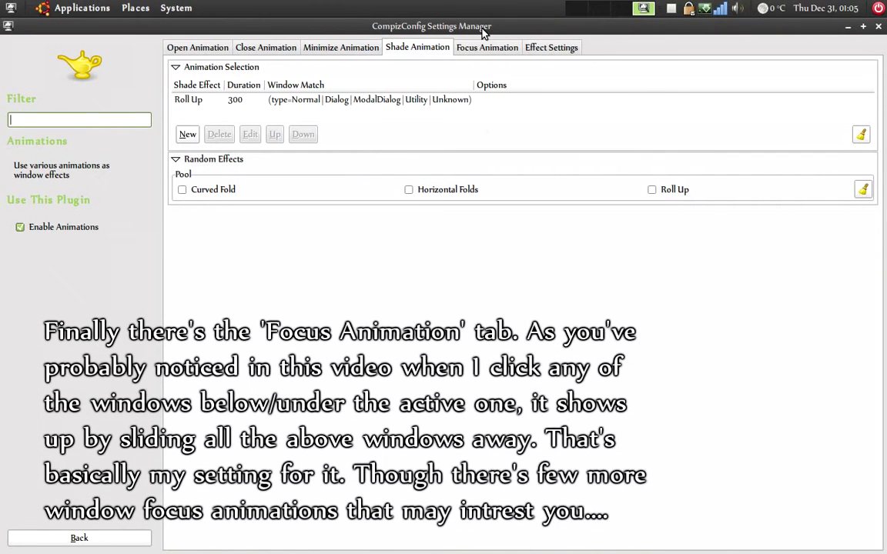
{"action": "right_click", "coordinate": [482, 33]}
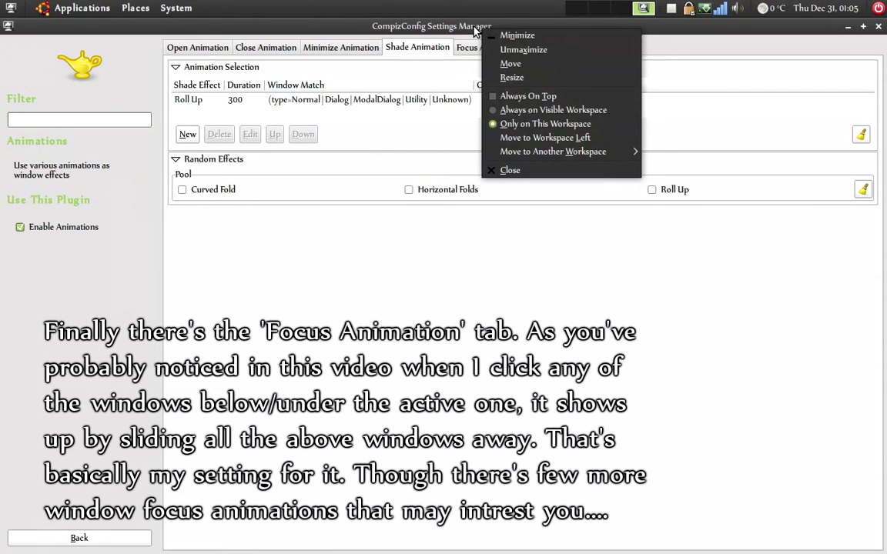
{"action": "left_click", "coordinate": [475, 30]}
{"action": "double_click", "coordinate": [474, 29]}
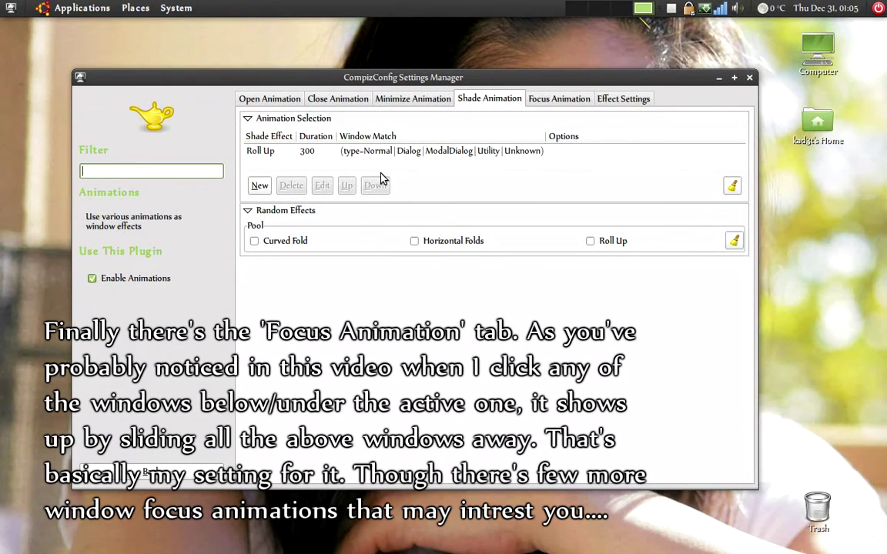
Step: Show the focus animation settings and restore the minimized Calculator window
{"action": "left_click", "coordinate": [553, 100]}
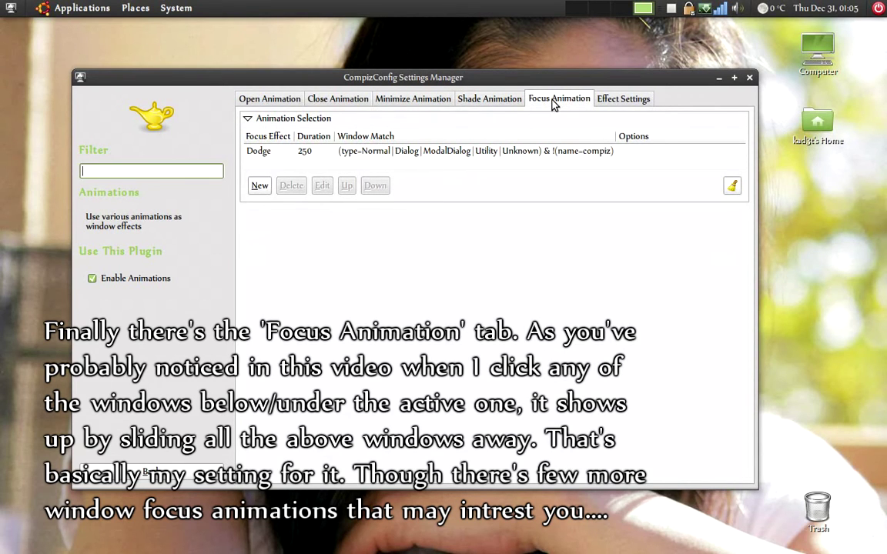
{"action": "left_click", "coordinate": [60, 10]}
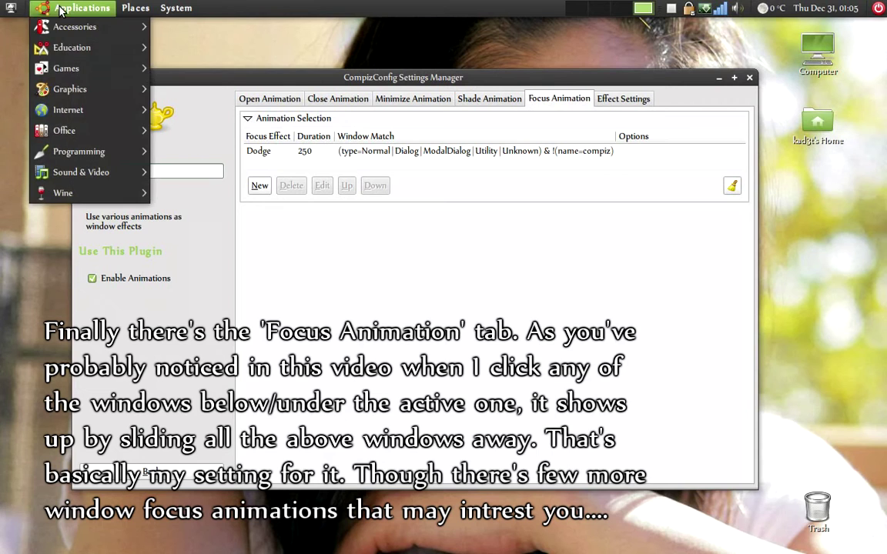
{"action": "left_click", "coordinate": [11, 8]}
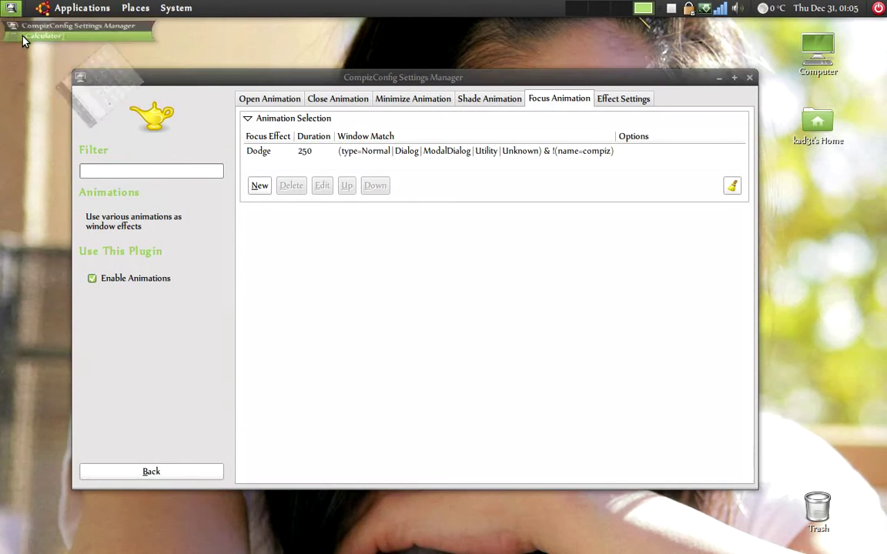
{"action": "left_click", "coordinate": [20, 34]}
Step: Move the settings window down to uncover the Calculator's title bar, and preview the Dodge focus animation by switching between both windows
{"action": "left_click", "coordinate": [607, 73]}
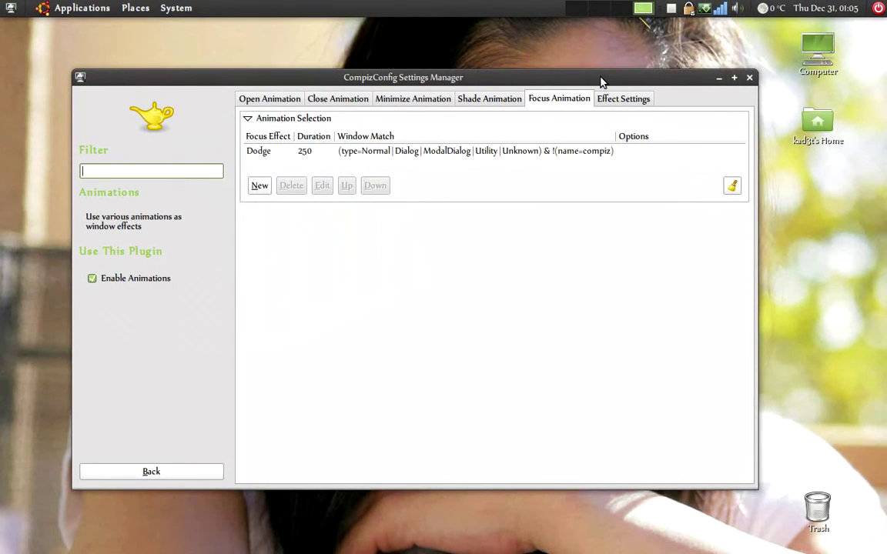
{"action": "left_click_drag", "start_coordinate": [567, 77], "coordinate": [588, 148]}
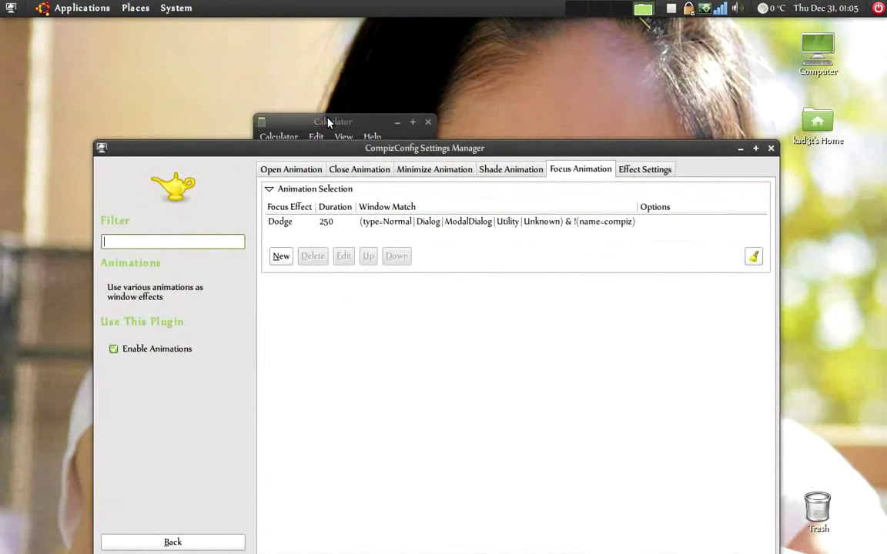
{"action": "left_click", "coordinate": [316, 122]}
{"action": "left_click", "coordinate": [494, 152]}
Step: Set the Focus Effect of the Dodge entry to Fade and preview it by switching between the Calculator and the settings window
{"action": "double_click", "coordinate": [432, 221]}
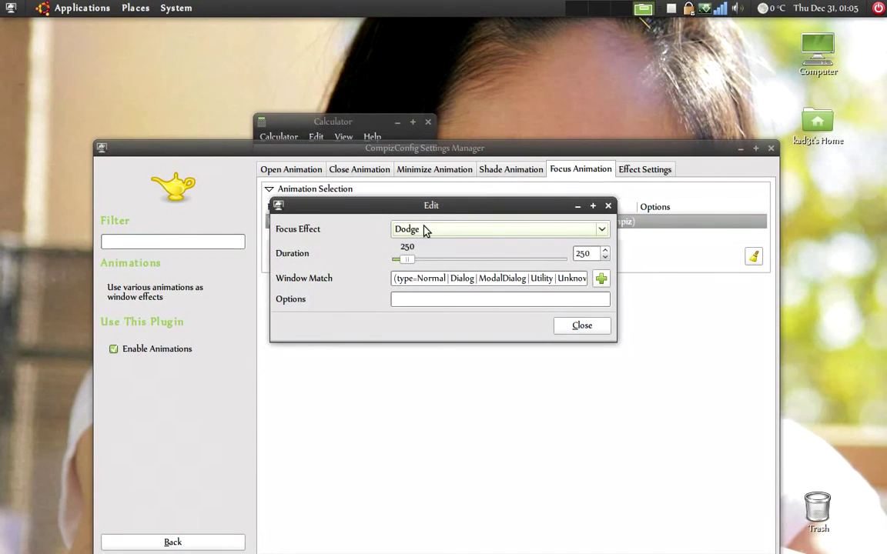
{"action": "left_click", "coordinate": [431, 229]}
{"action": "left_click", "coordinate": [432, 245]}
{"action": "left_click", "coordinate": [363, 122]}
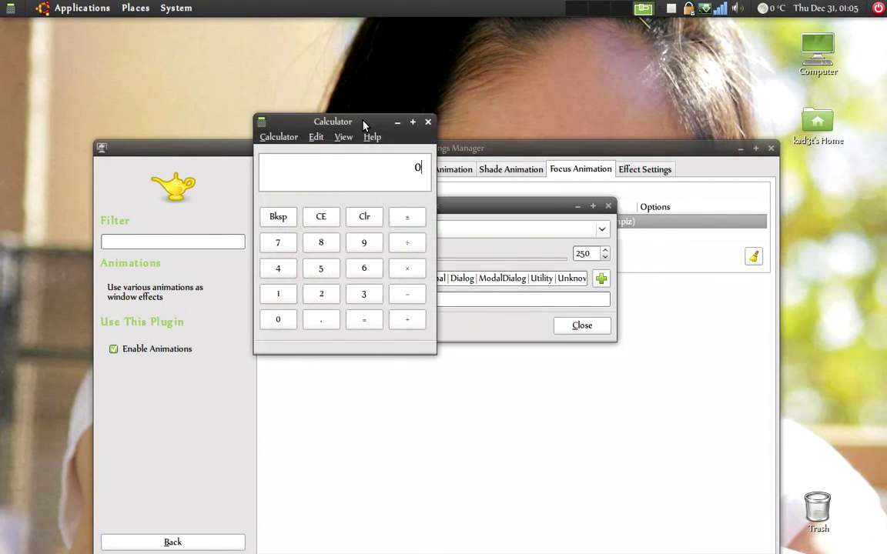
{"action": "left_click", "coordinate": [490, 148]}
Step: Set the Focus Effect to Wave and the Duration to 1836, previewing each change by bringing the Calculator to the front
{"action": "left_click", "coordinate": [470, 229]}
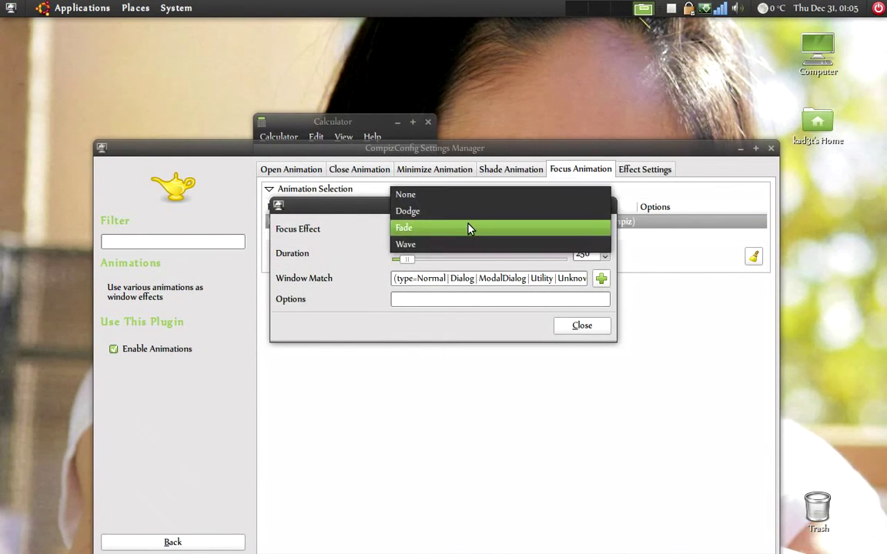
{"action": "left_click", "coordinate": [459, 246]}
{"action": "left_click", "coordinate": [371, 123]}
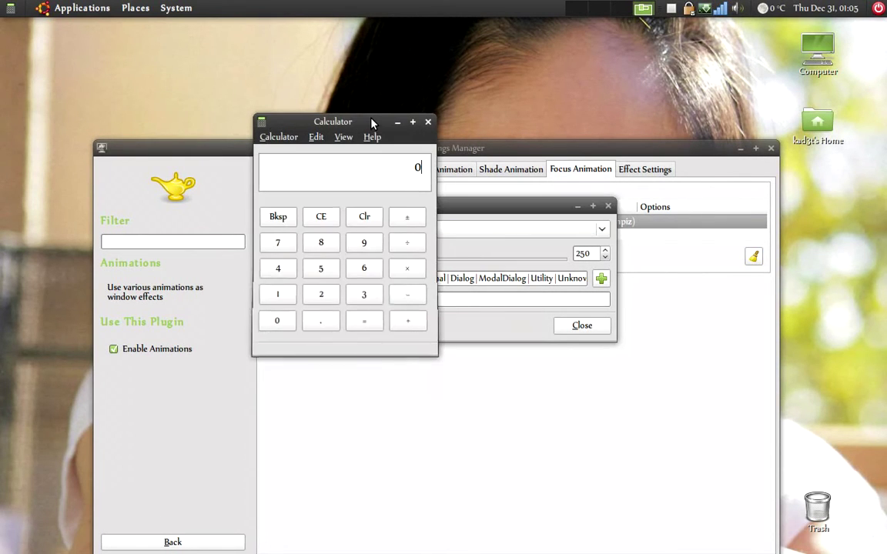
{"action": "left_click", "coordinate": [494, 151]}
{"action": "left_click_drag", "start_coordinate": [410, 259], "coordinate": [443, 261]}
{"action": "left_click", "coordinate": [355, 121]}
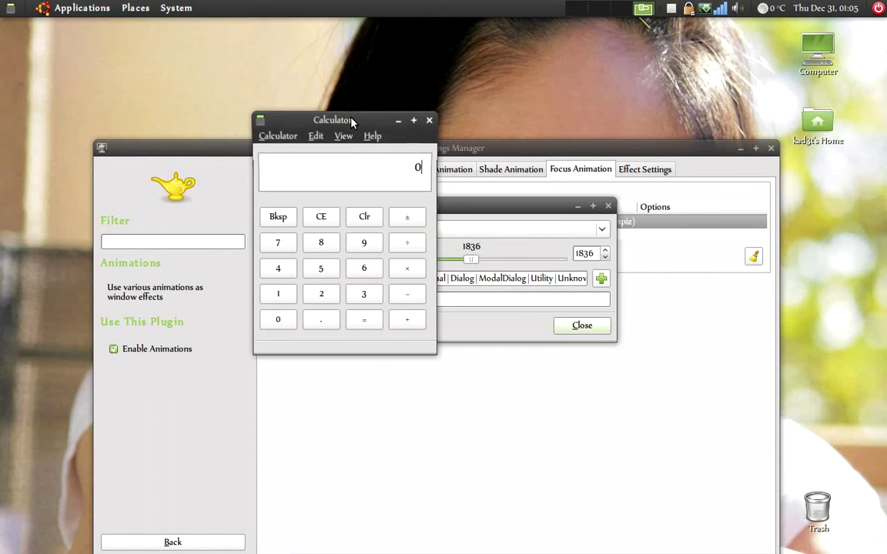
Step: Set the Focus Effect to Dodge, preview the slow animation by bringing the Calculator to the front, and close the Calculator
{"action": "left_click", "coordinate": [470, 230]}
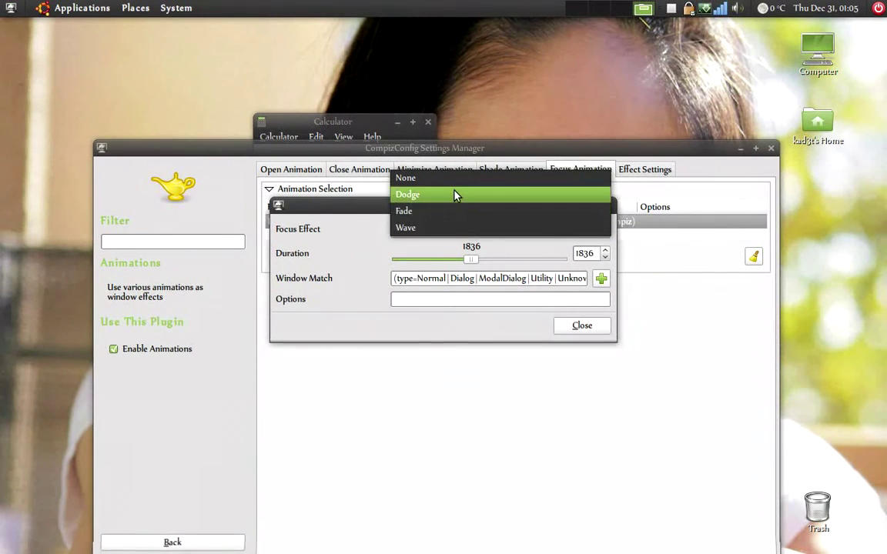
{"action": "left_click", "coordinate": [455, 194]}
{"action": "left_click", "coordinate": [353, 123]}
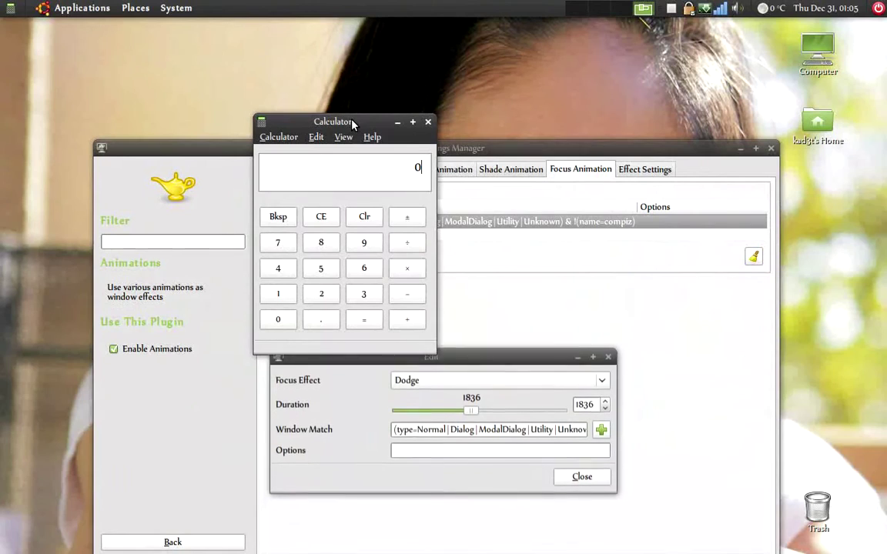
{"action": "left_click", "coordinate": [429, 121]}
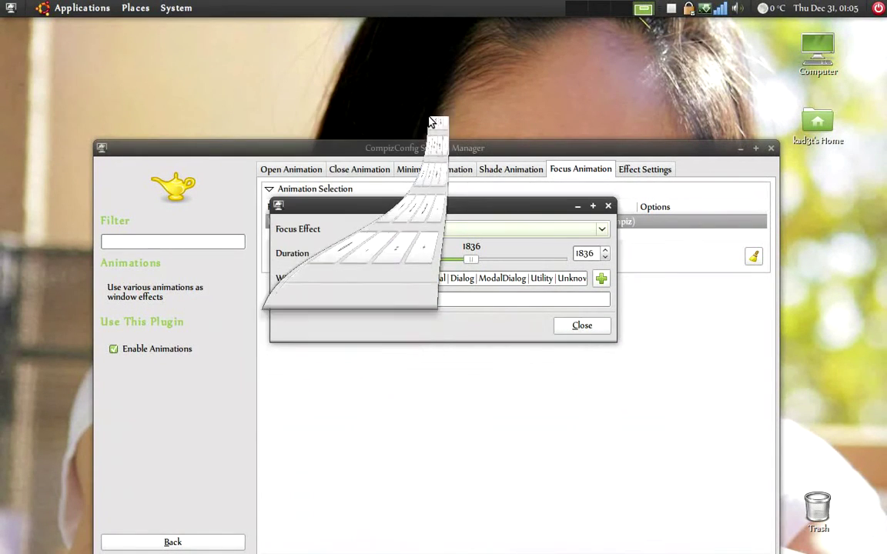
{"action": "left_click", "coordinate": [431, 230]}
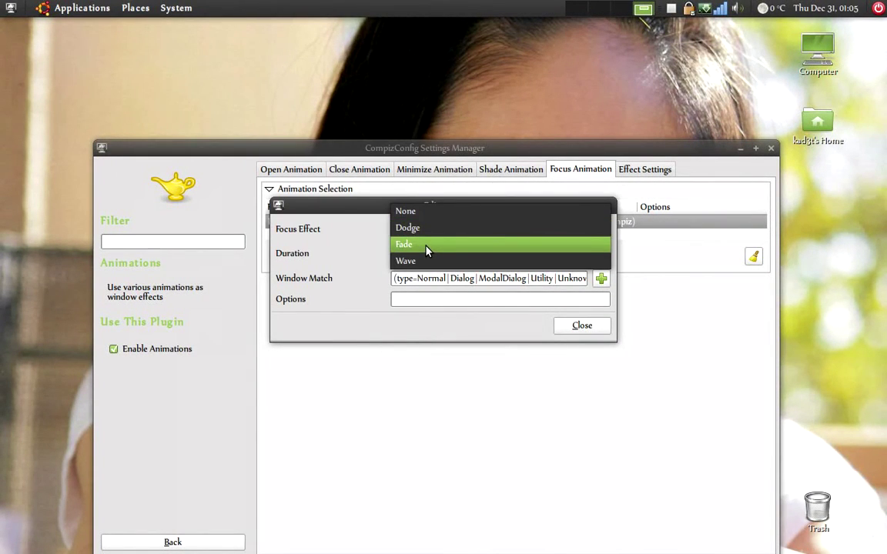
{"action": "left_click", "coordinate": [419, 229]}
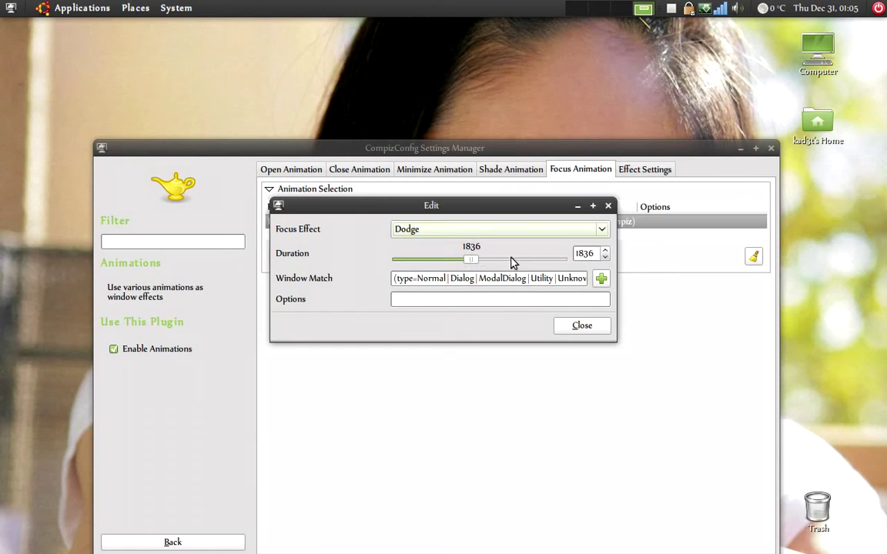
Step: Set the Duration of the Dodge focus animation to 500 and close the entry's edit dialog
{"action": "double_click", "coordinate": [595, 254]}
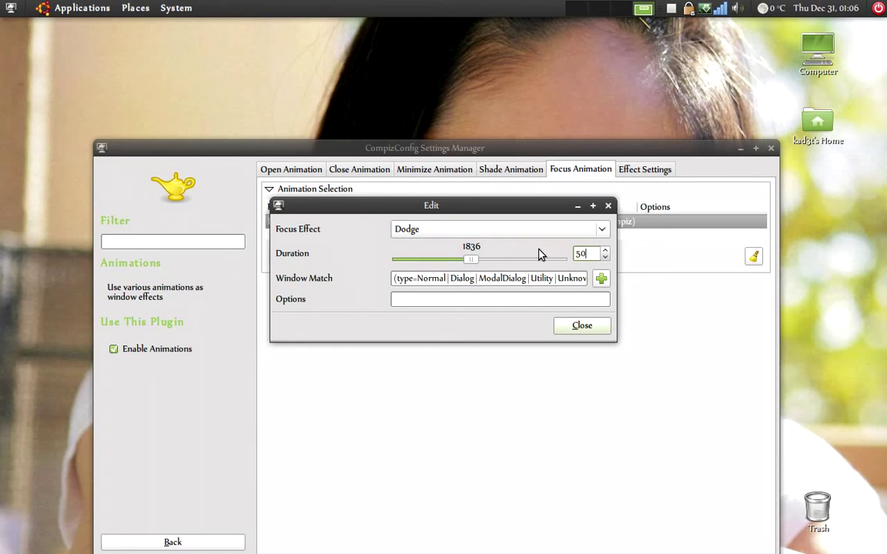
{"action": "key", "text": "Return"}
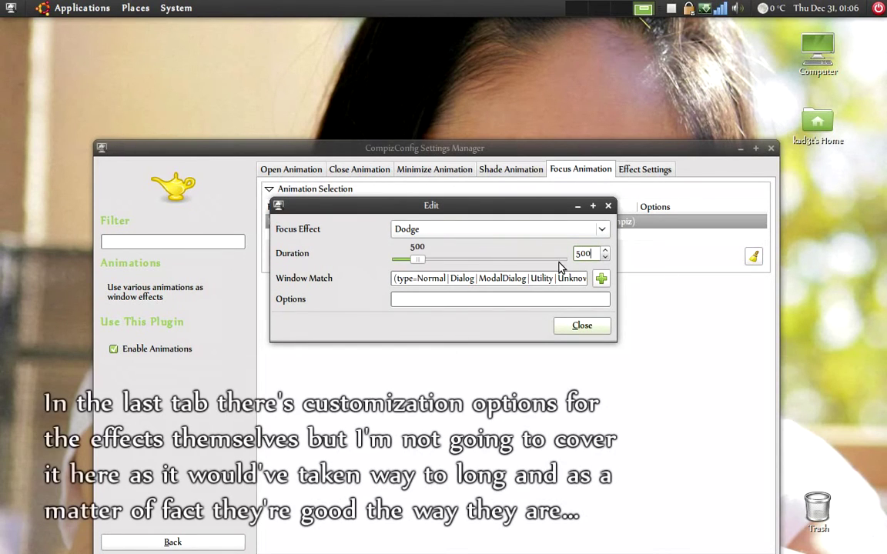
{"action": "left_click", "coordinate": [582, 326]}
Step: Show the Animations plugin's Effect Settings in a maximized window and look over the options for the individual effects
{"action": "left_click", "coordinate": [642, 172]}
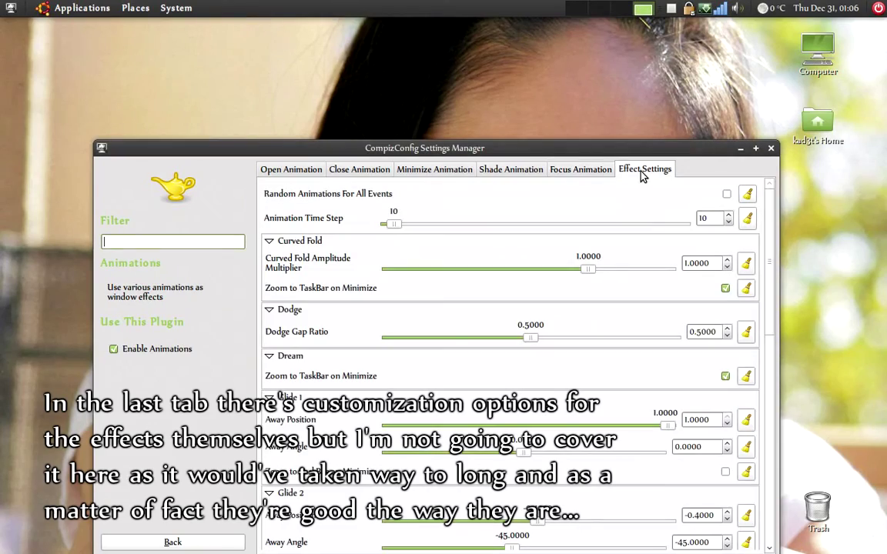
{"action": "left_click_drag", "start_coordinate": [539, 148], "coordinate": [537, 47]}
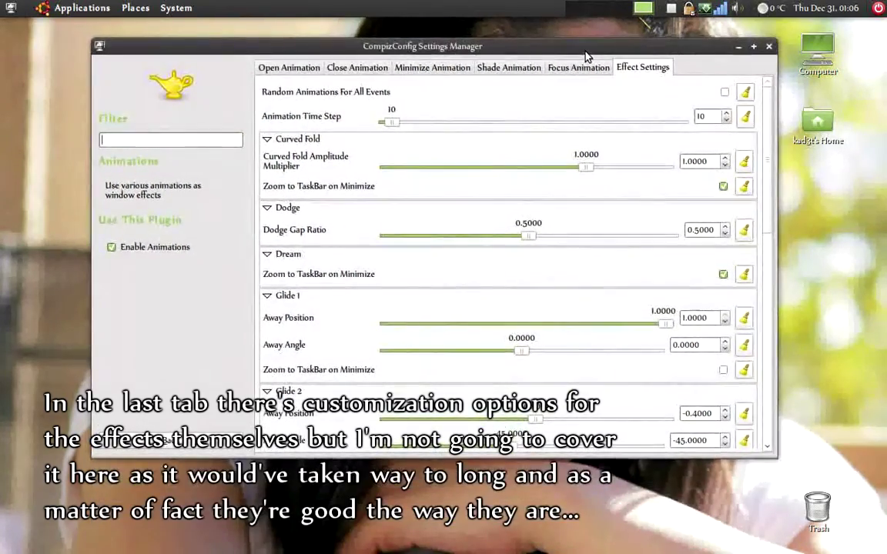
{"action": "double_click", "coordinate": [585, 53]}
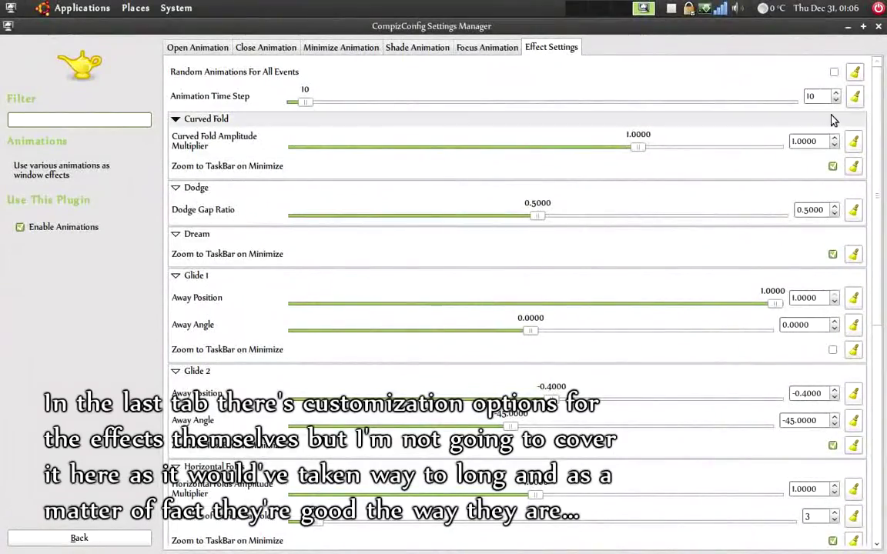
{"action": "mouse_move", "coordinate": [877, 123]}
{"action": "left_mouse_down"}
{"action": "mouse_move", "coordinate": [883, 384]}
{"action": "mouse_move", "coordinate": [877, 68]}
{"action": "left_mouse_up"}
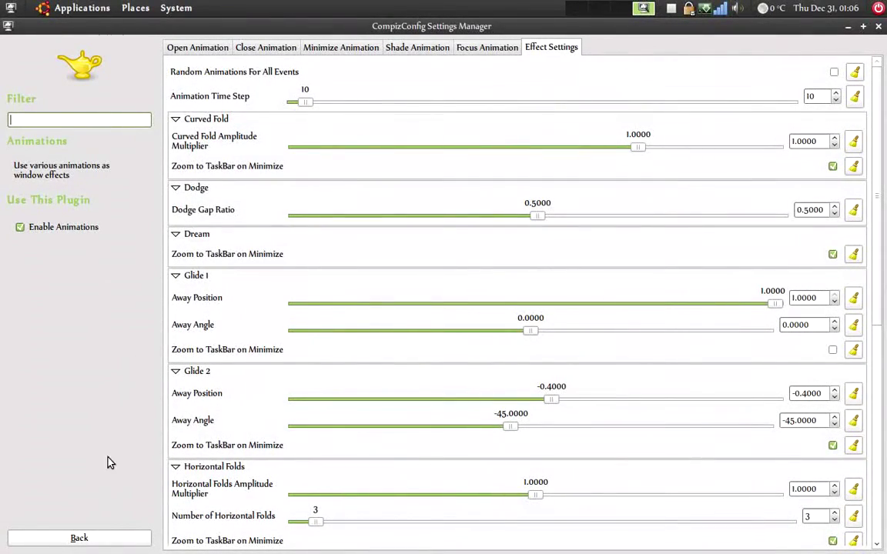
Step: Return to the plugin overview, look through the remaining plugin categories, and close the settings manager
{"action": "left_click", "coordinate": [104, 540]}
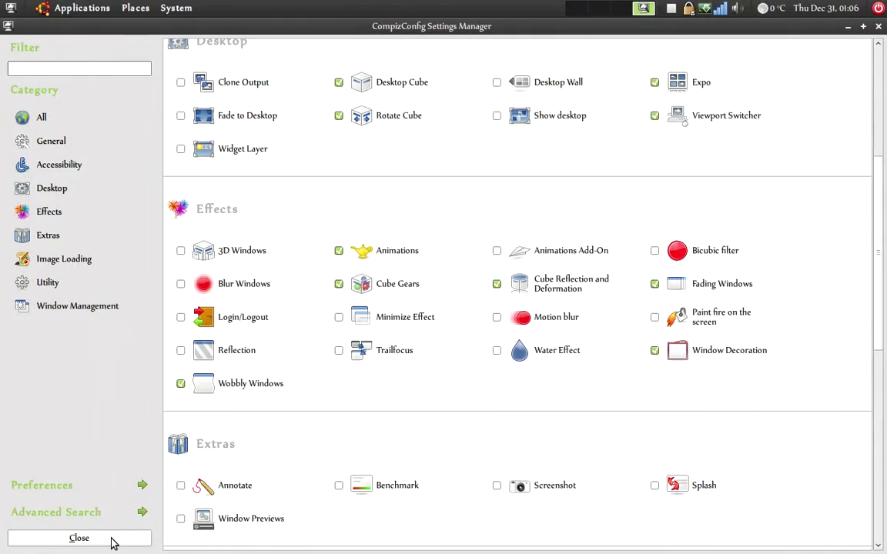
{"action": "key", "text": "ctrl+alt+Left"}
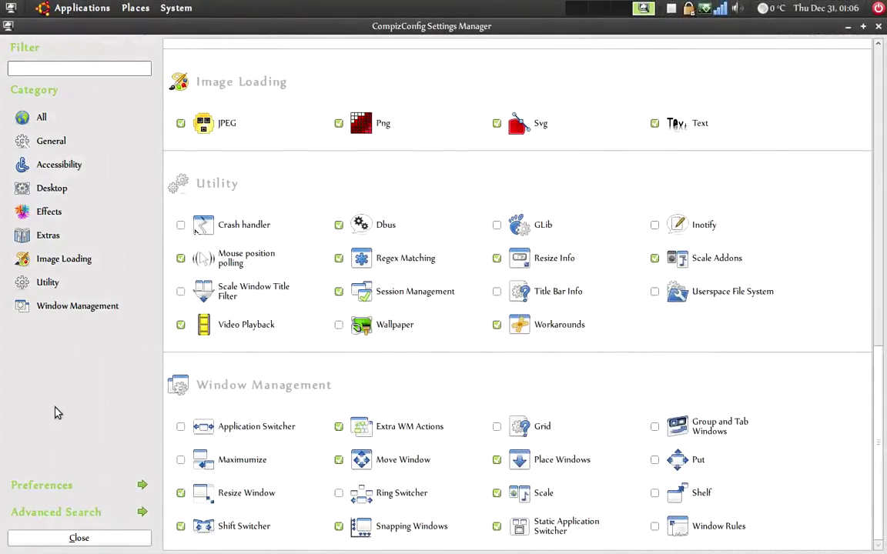
{"action": "left_click", "coordinate": [77, 539]}
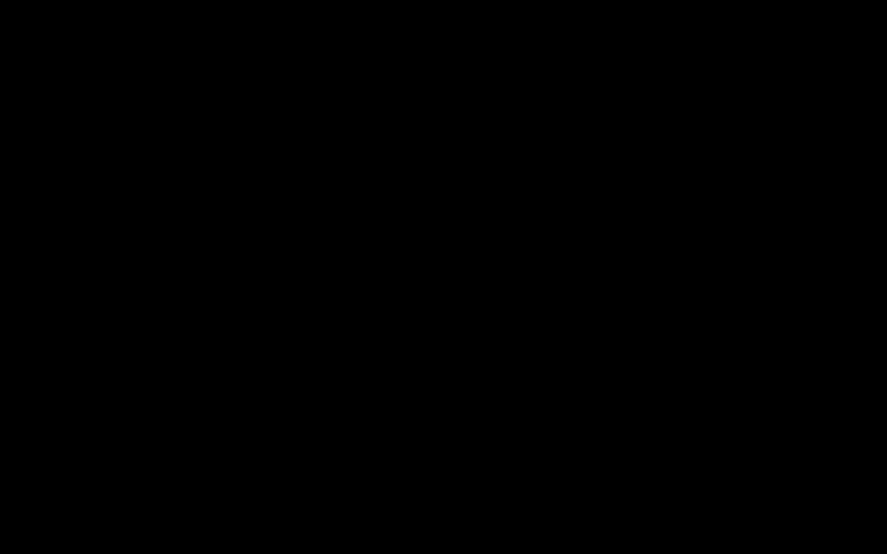